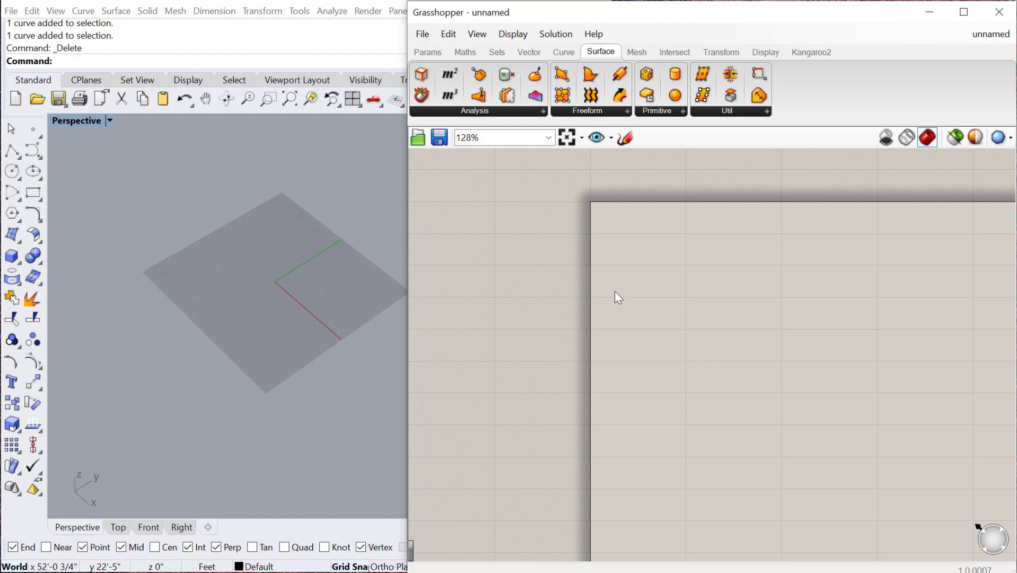
Place a single point object on the construction plane in Rhino's perspective view, on the negative-X side of the origin.
right_click_drag(633, 278, 528, 253)
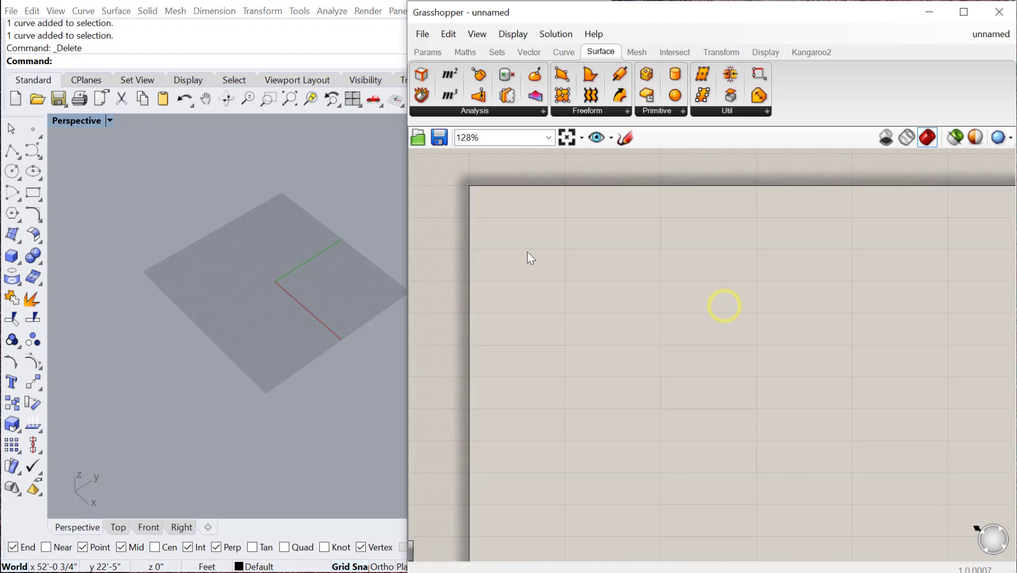
left_click(277, 271)
type("Pooint")
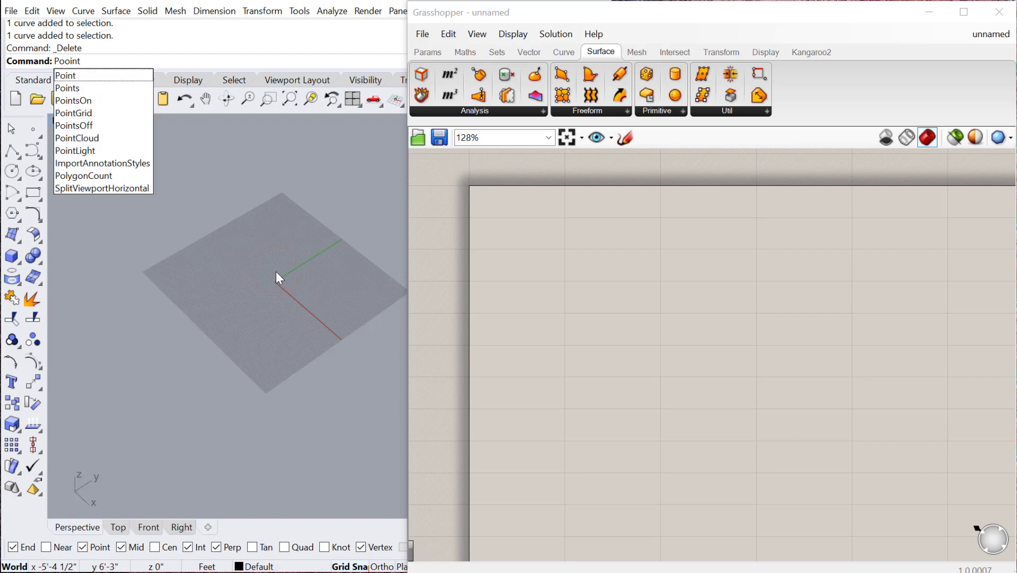
key("Return")
left_click(221, 291)
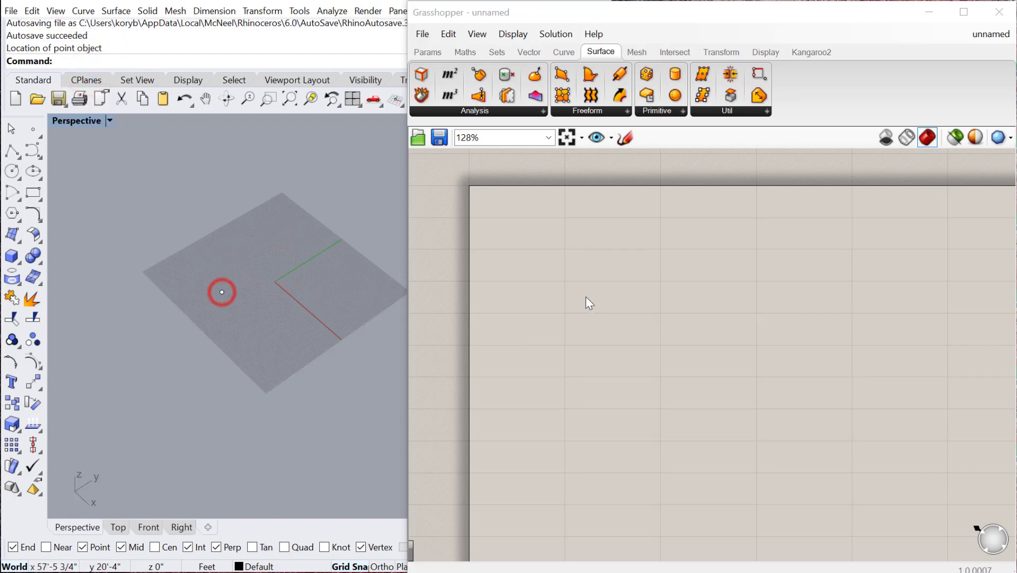
Add a Point parameter to the Grasshopper canvas, reference the Rhino point as its single point, and place it near the canvas corner.
double_click(563, 274)
type("point")
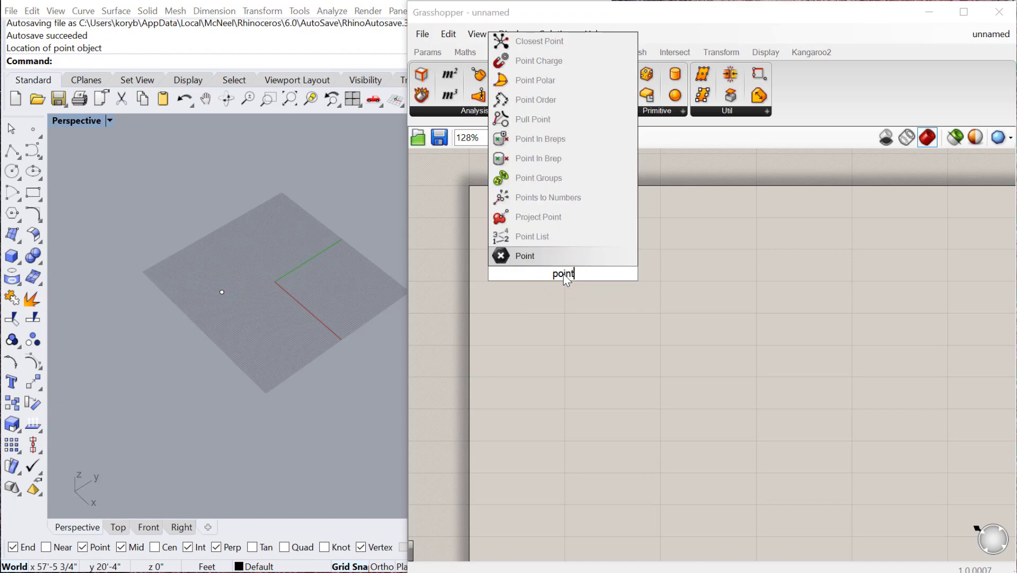
key("Return")
right_click(564, 273)
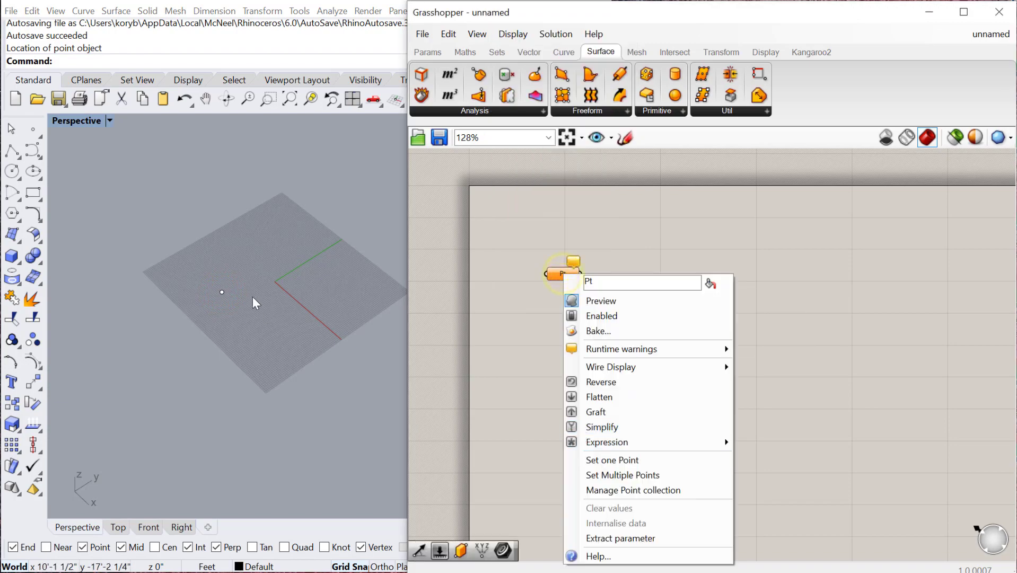
left_click(221, 292)
right_click(553, 272)
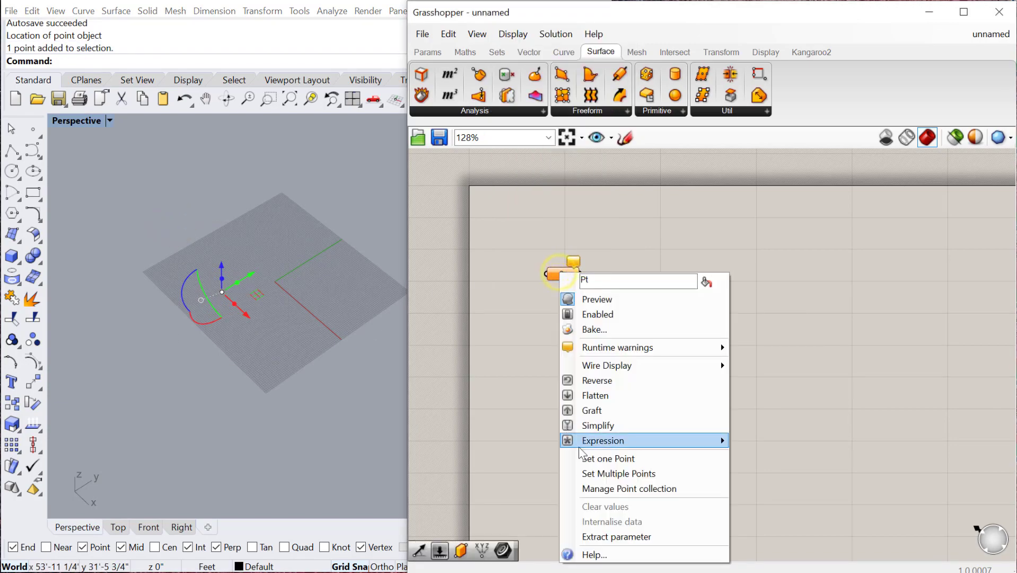
left_click(594, 458)
left_click(222, 291)
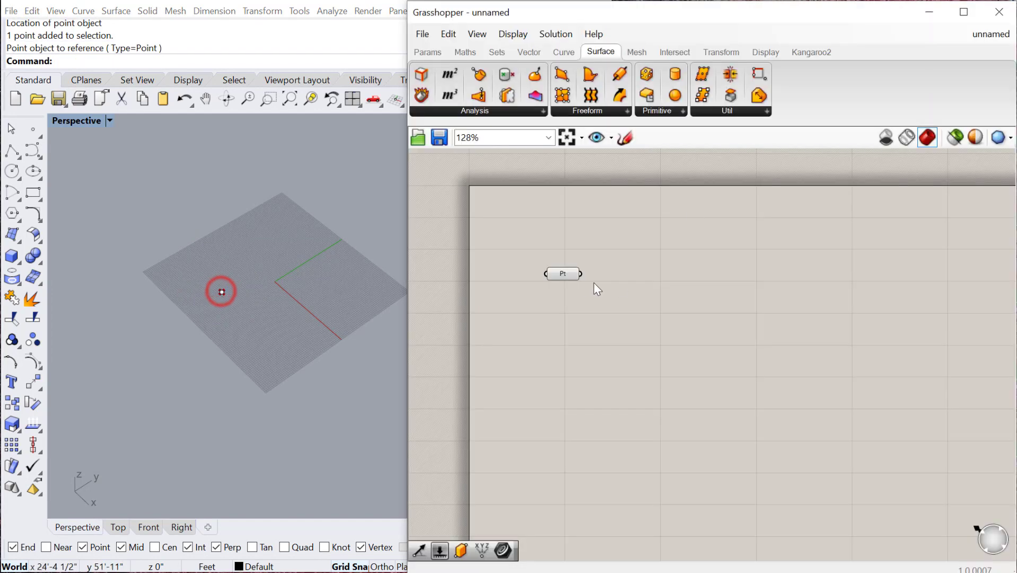
left_click_drag(561, 273, 531, 249)
scroll(575, 239, "up", 2)
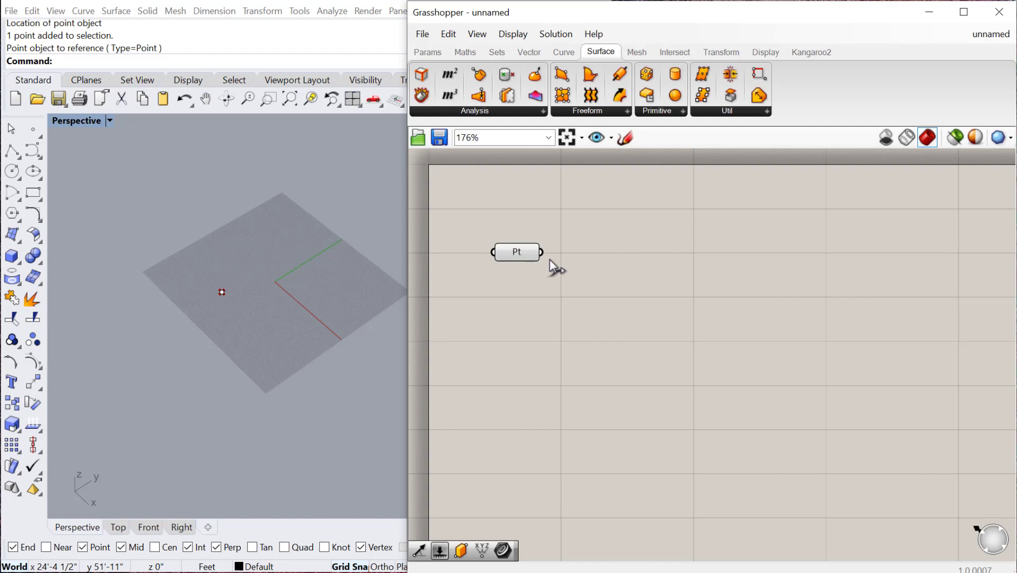
Add a Deconstruct component for points beside the Point parameter and connect the point to its P input.
double_click(642, 260)
type("deconstr")
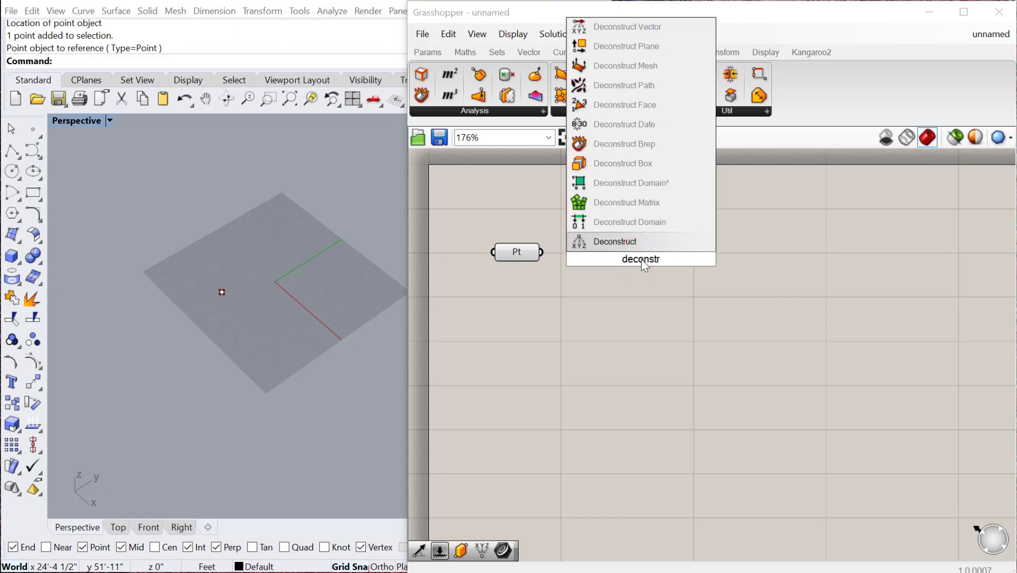
left_click(608, 241)
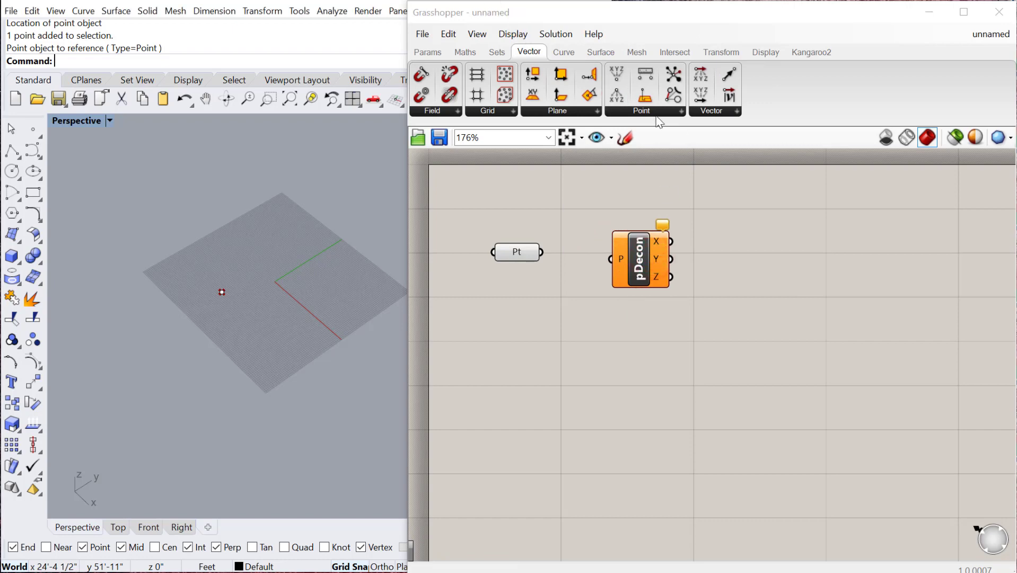
left_click(650, 109)
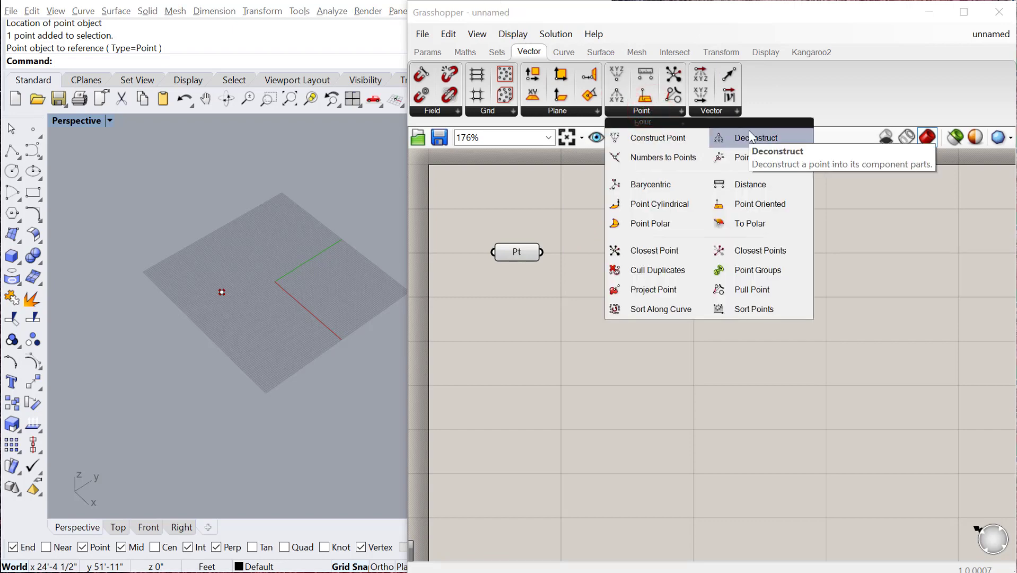
left_click_drag(749, 131, 641, 259)
left_click(600, 350)
left_click_drag(539, 253, 625, 251)
Add a Panel beside the Deconstruct component and connect the X output to it.
double_click(744, 272)
type("panel")
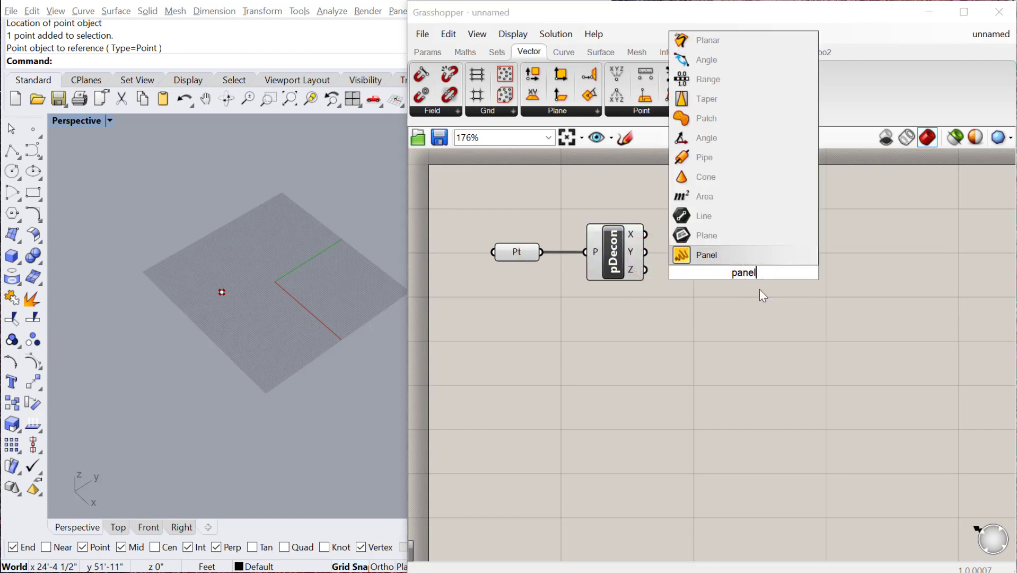
left_click(748, 255)
left_click_drag(643, 234, 722, 218)
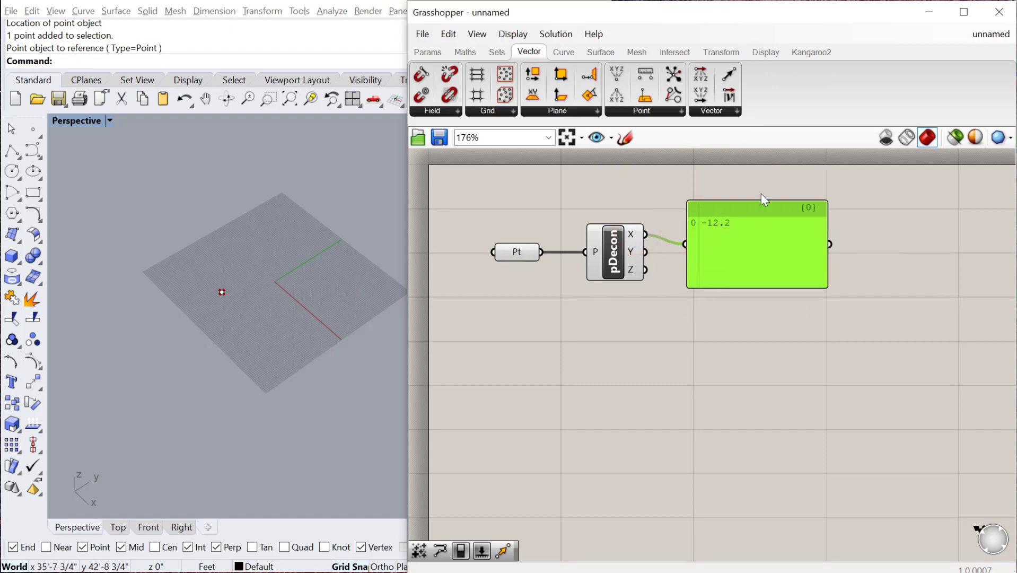
left_click(738, 217)
right_click_drag(625, 321, 548, 325)
scroll(579, 371, "down", 2)
Draw an open zigzag polyline with five segments across the construction plane in Rhino's perspective view.
left_click_drag(302, 391, 150, 210)
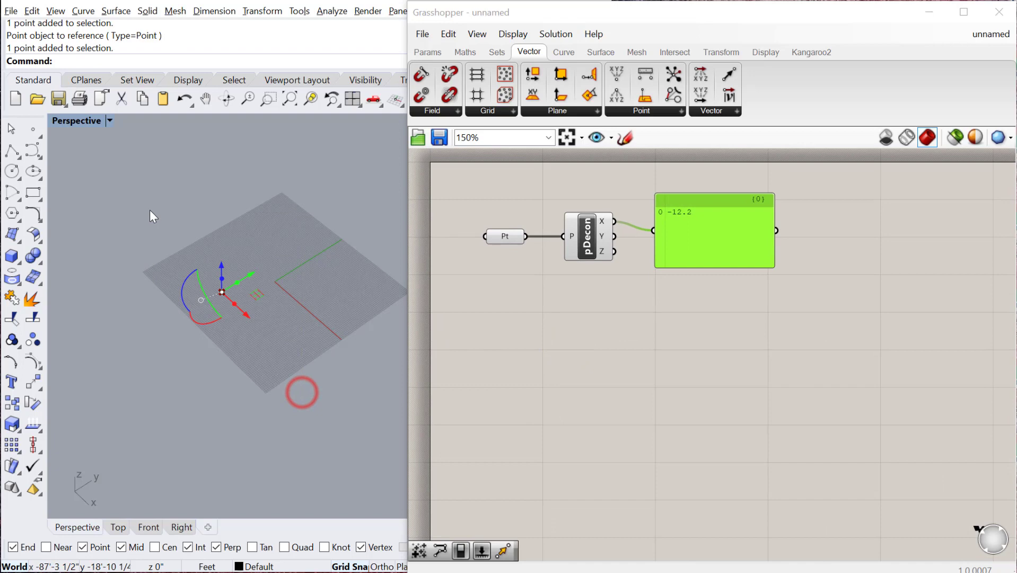
key("BackSpace")
key("BackSpace")
key("BackSpace")
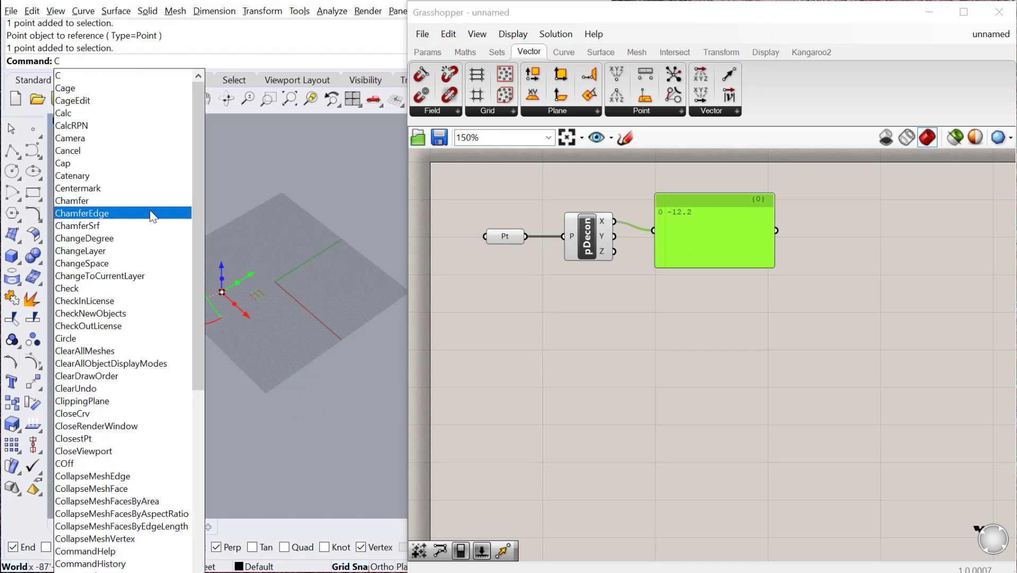
type("Polyline")
key("Return")
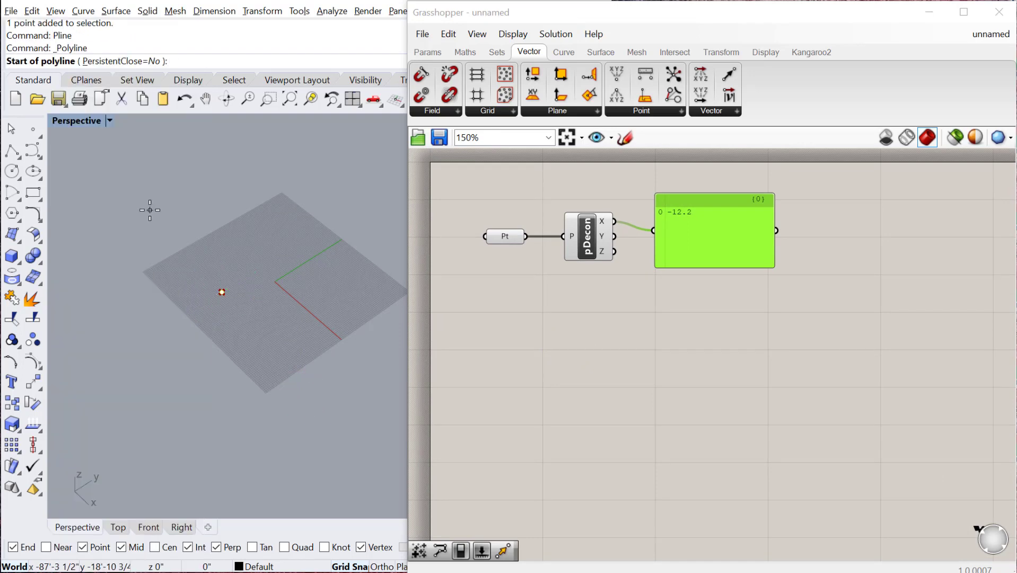
scroll(150, 209, "down", 3)
left_click(178, 302)
left_click(252, 316)
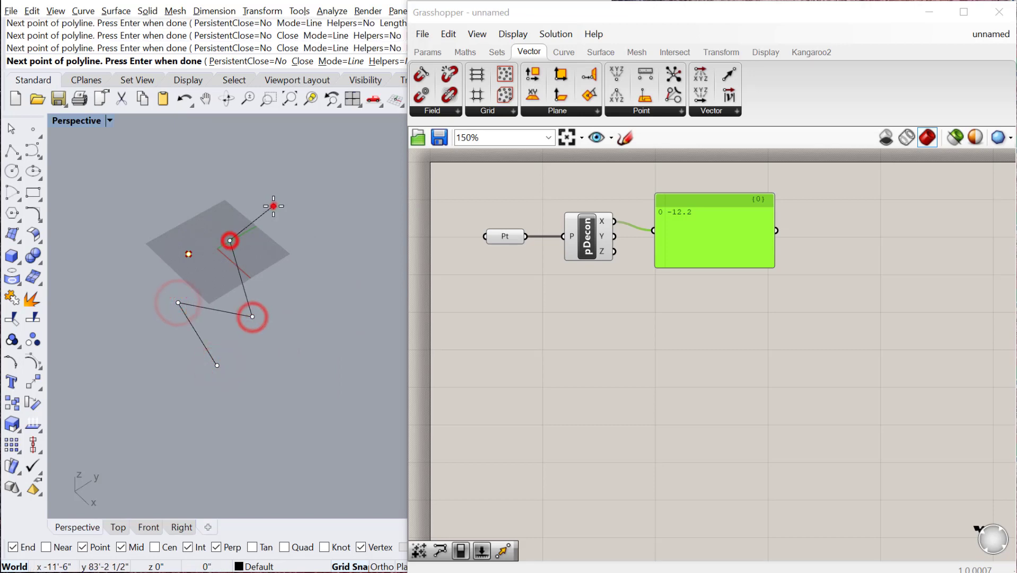
left_click(230, 239)
left_click(304, 182)
right_click(304, 182)
Add a Curve parameter in Grasshopper, reference the Rhino polyline as its single curve, and place it below the Point parameter.
double_click(521, 291)
type("curve")
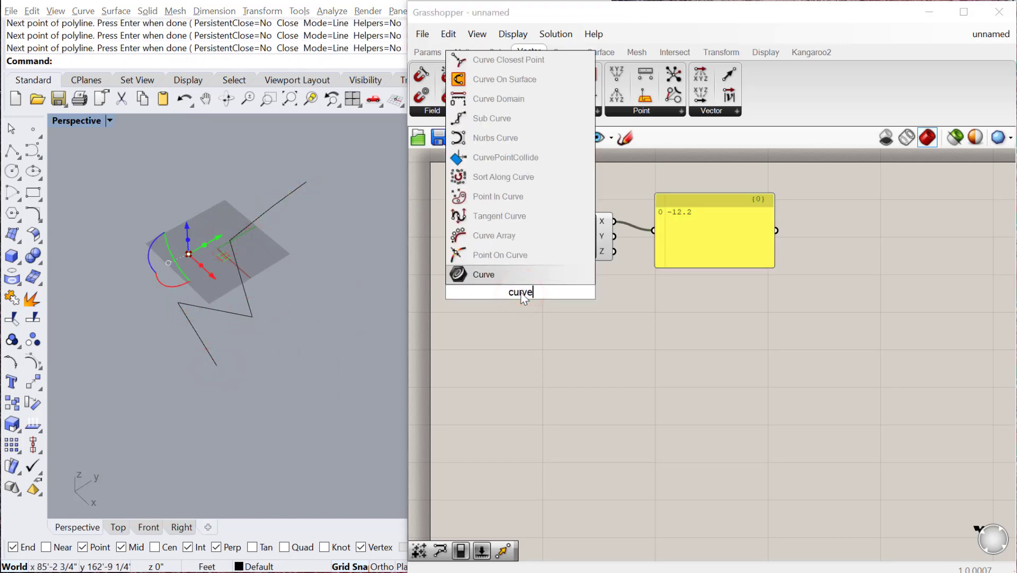
key("Return")
right_click(521, 293)
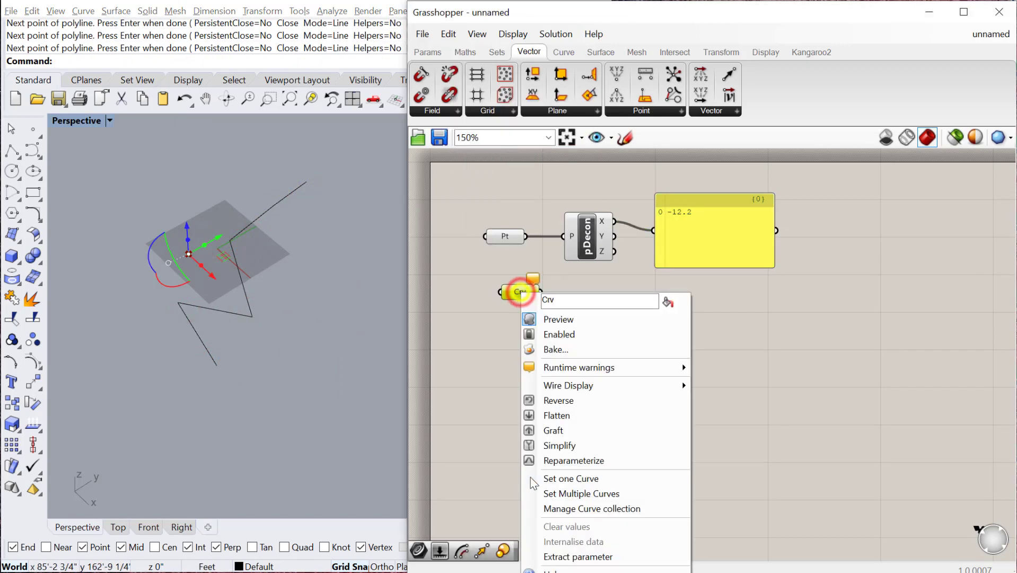
left_click(552, 480)
left_click(263, 217)
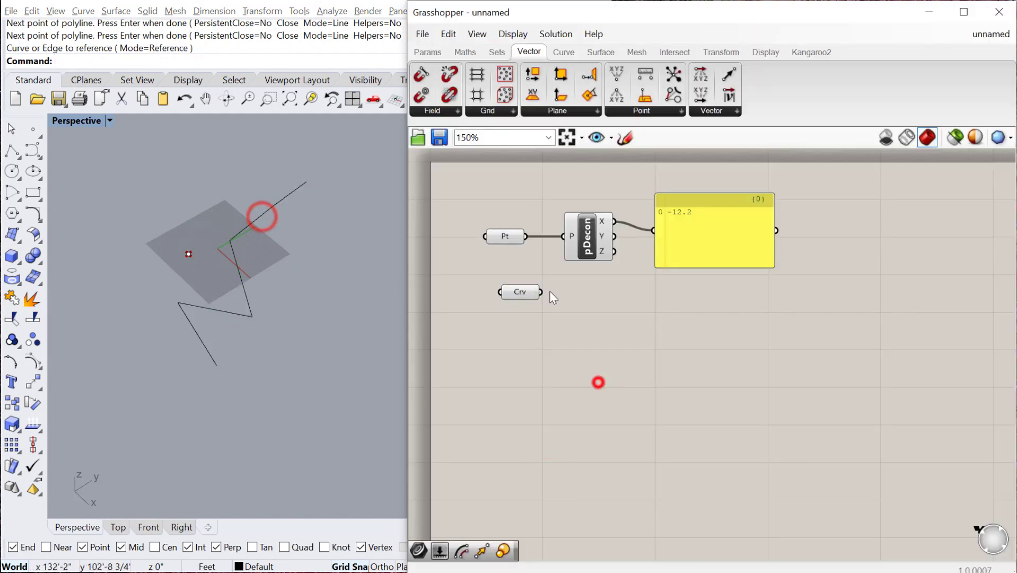
left_click(598, 380)
left_click_drag(516, 290, 500, 326)
Add an Explode component beside the Curve parameter and connect the referenced polyline to its C input.
double_click(595, 343)
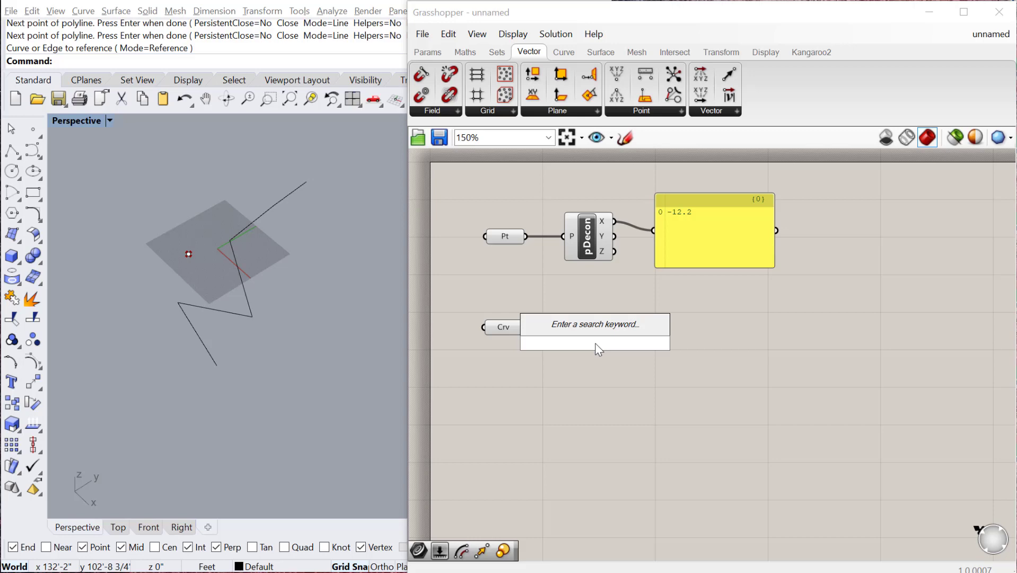
type("explode")
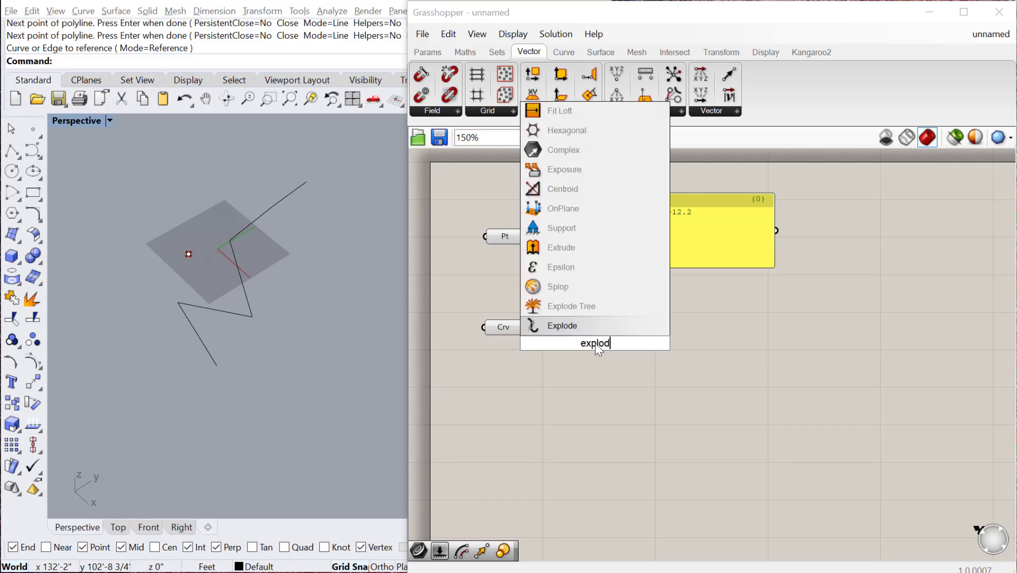
left_click(593, 325)
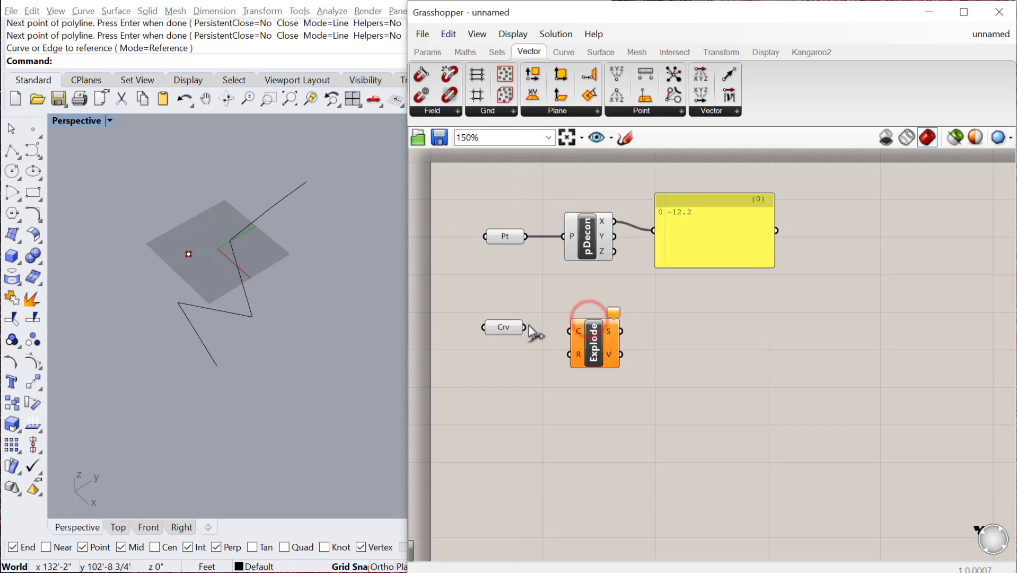
left_click_drag(525, 327, 561, 345)
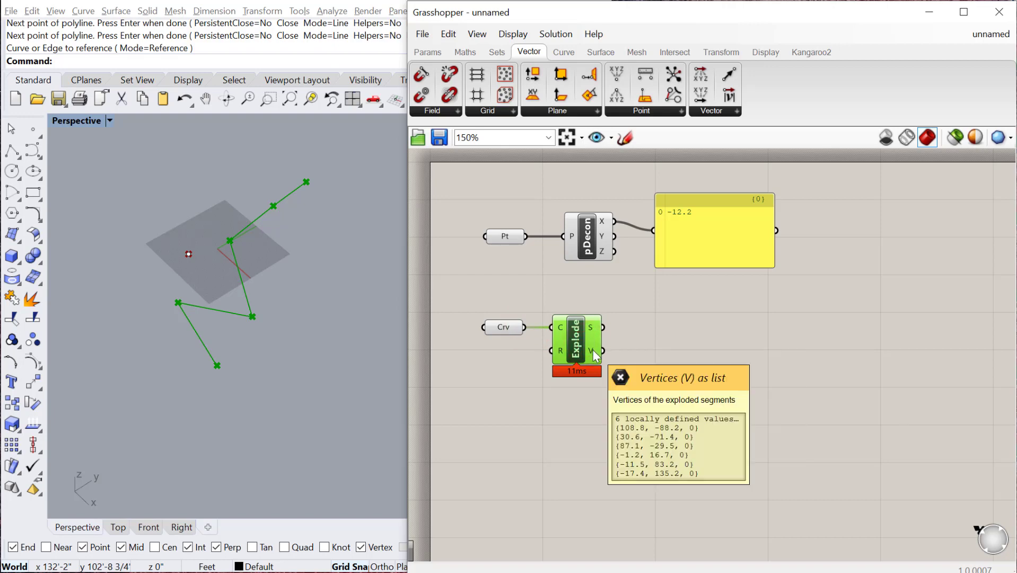
Add a second Curve parameter and connect the Explode component's segments output (S) to it.
double_click(644, 332)
type("curve")
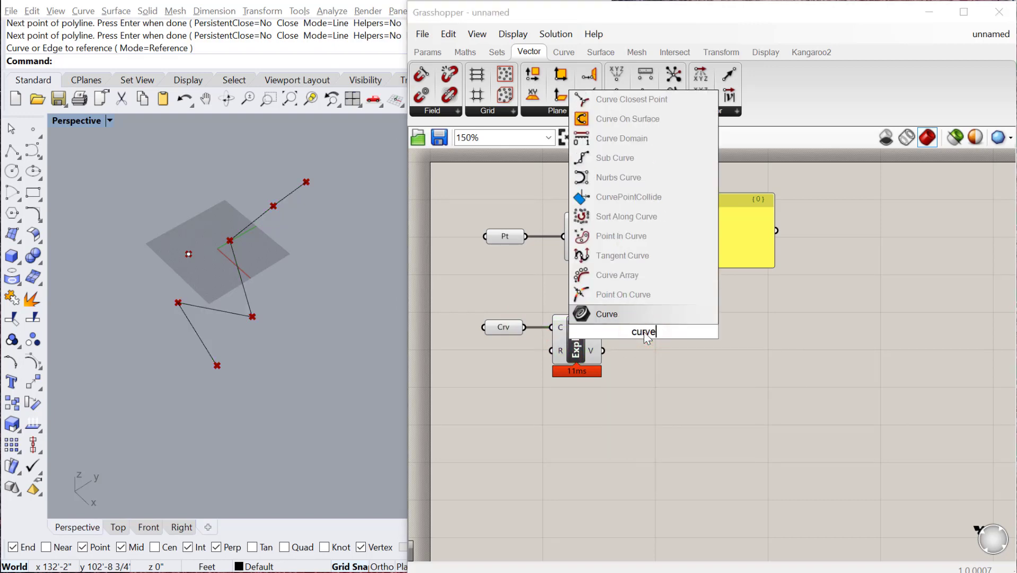
key("Return")
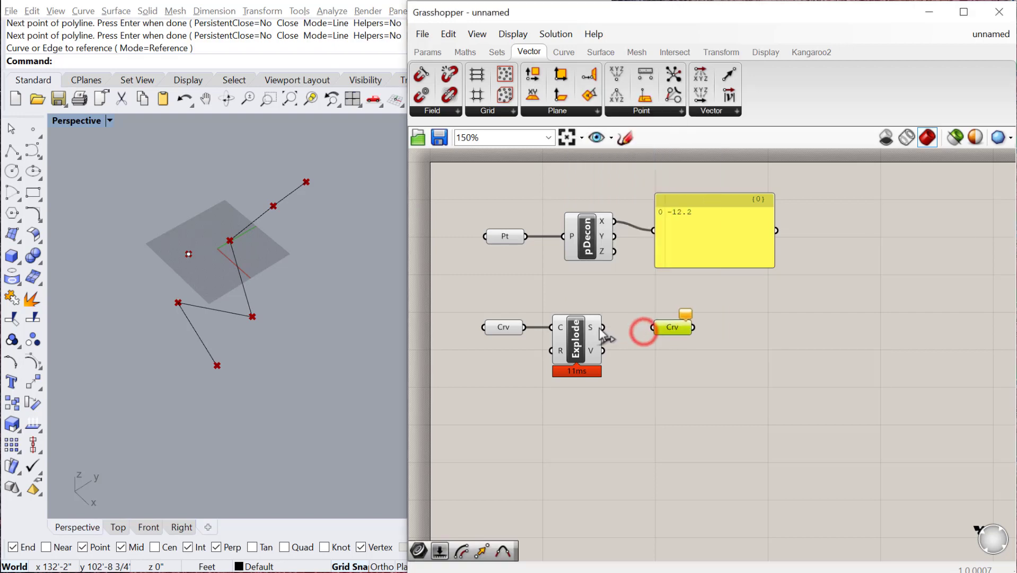
left_click_drag(645, 329, 671, 330)
left_click(671, 352)
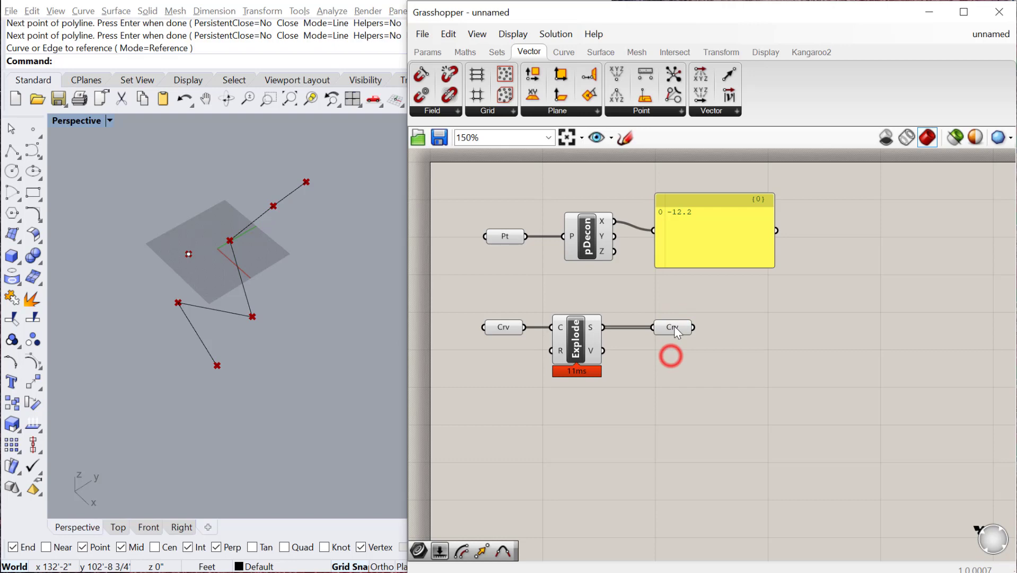
Duplicate the panel, place the copy beside the second Curve parameter, and connect the exploded segments to it.
left_click(678, 259)
key("ctrl+c")
key("ctrl+v")
left_click_drag(679, 259, 744, 360)
left_click_drag(694, 327, 727, 337)
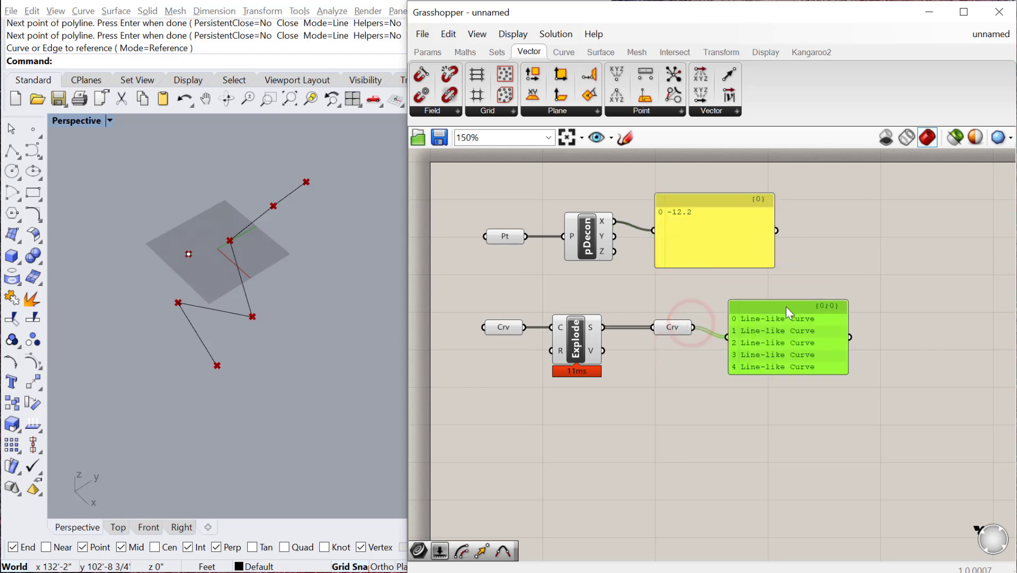
Make the segments panel taller to fit its whole list and move it farther from the Curve parameter.
left_click_drag(785, 311, 786, 302)
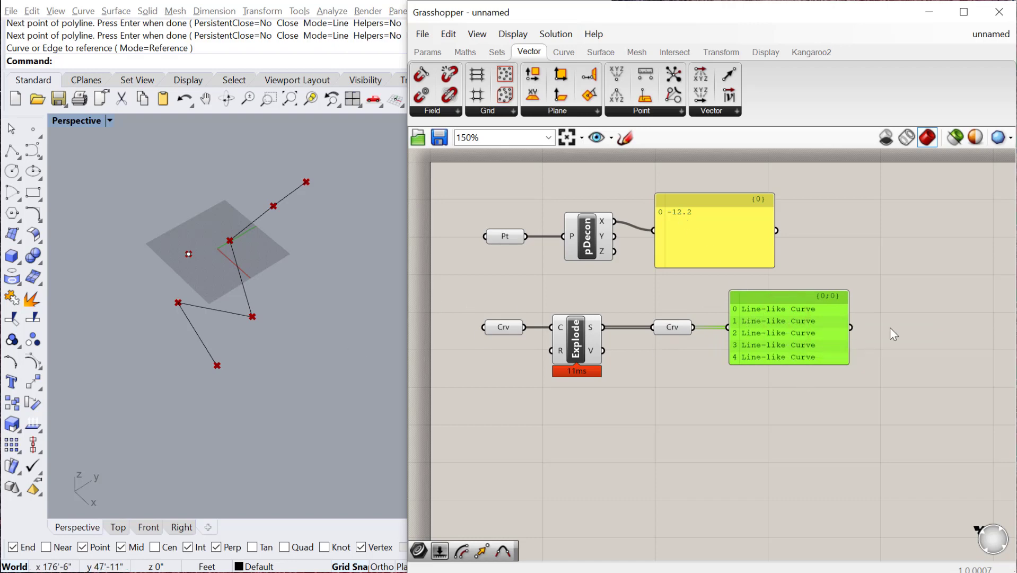
left_click_drag(814, 363, 814, 413)
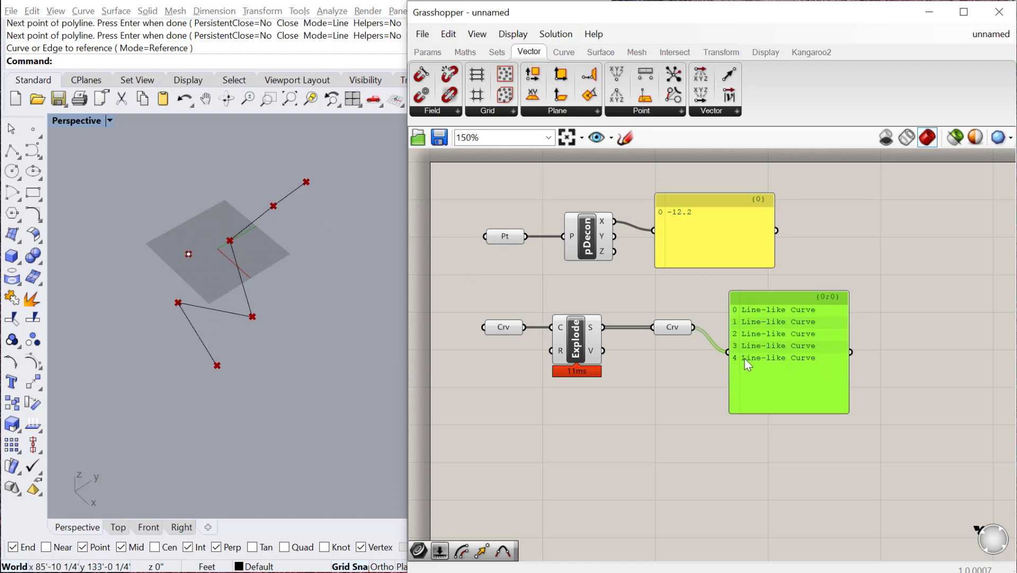
left_click_drag(795, 287, 851, 272)
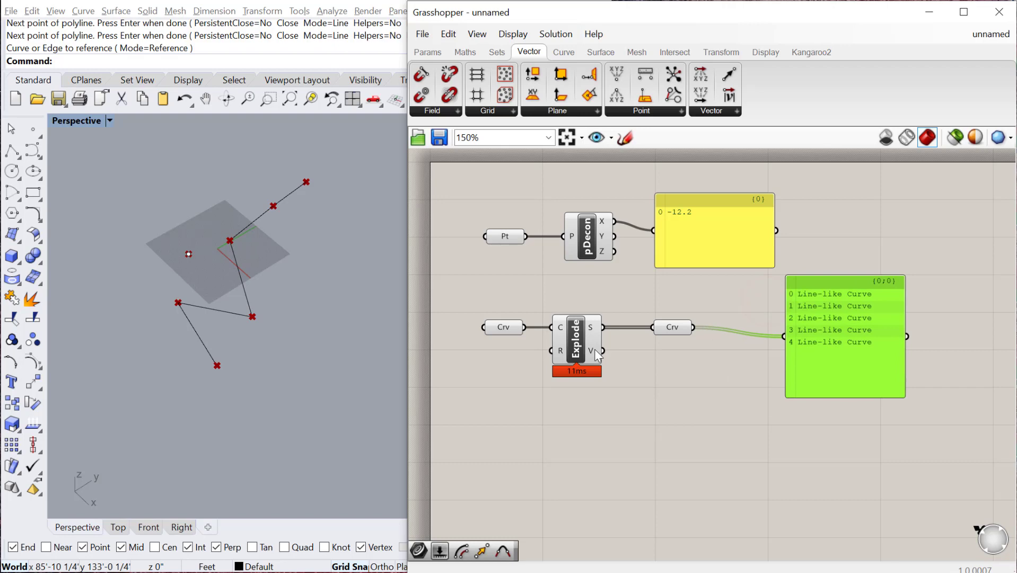
Add a Point parameter for the Explode component's vertices output (V) and wire it to the lower panel in place of the curves.
double_click(642, 399)
type("point")
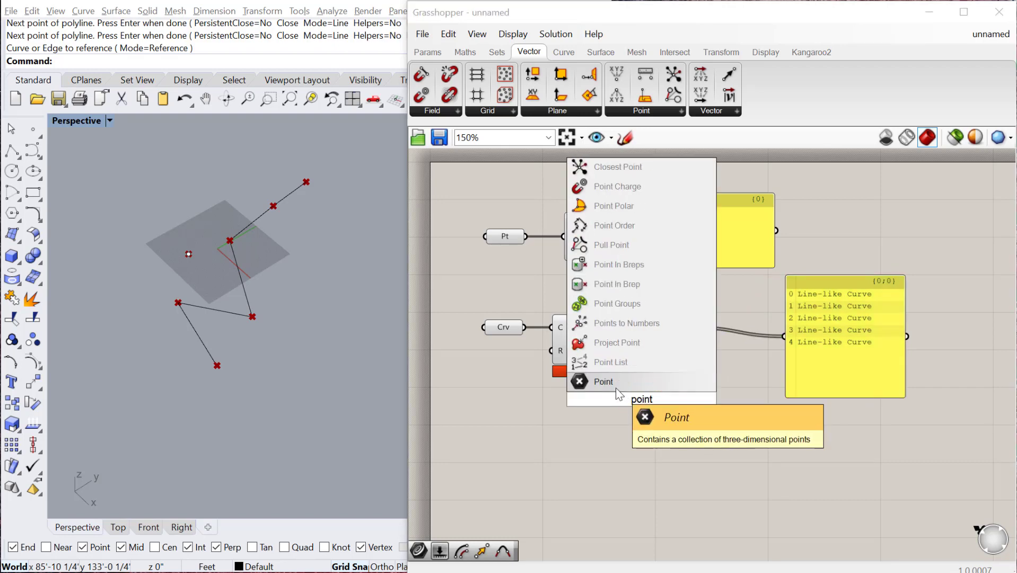
key("Return")
left_click_drag(603, 351, 810, 338)
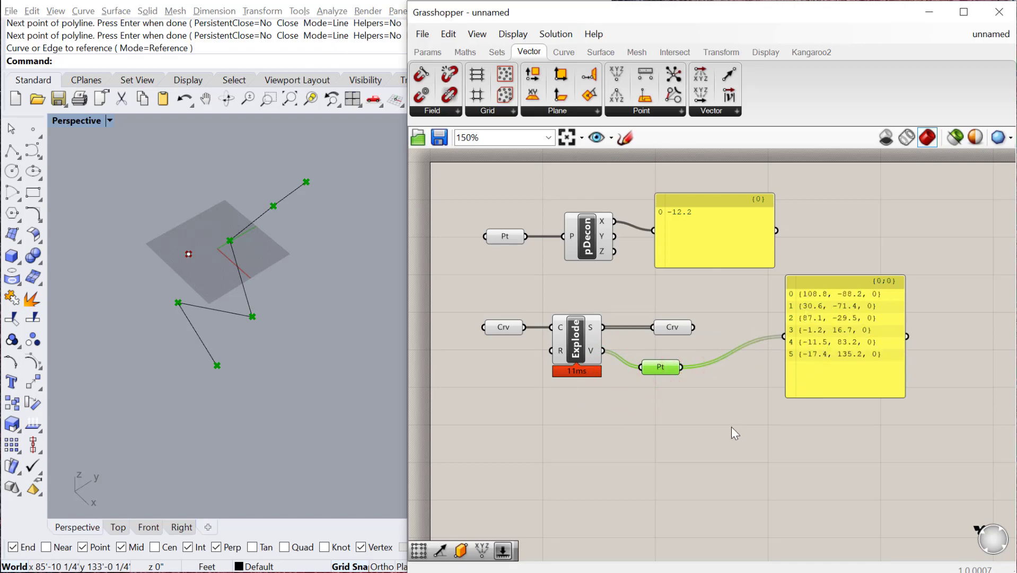
Tidy the layout by repositioning the lower panel and the vertices Point parameter below the second Curve parameter.
right_click_drag(731, 434, 703, 407)
left_click_drag(802, 254, 828, 264)
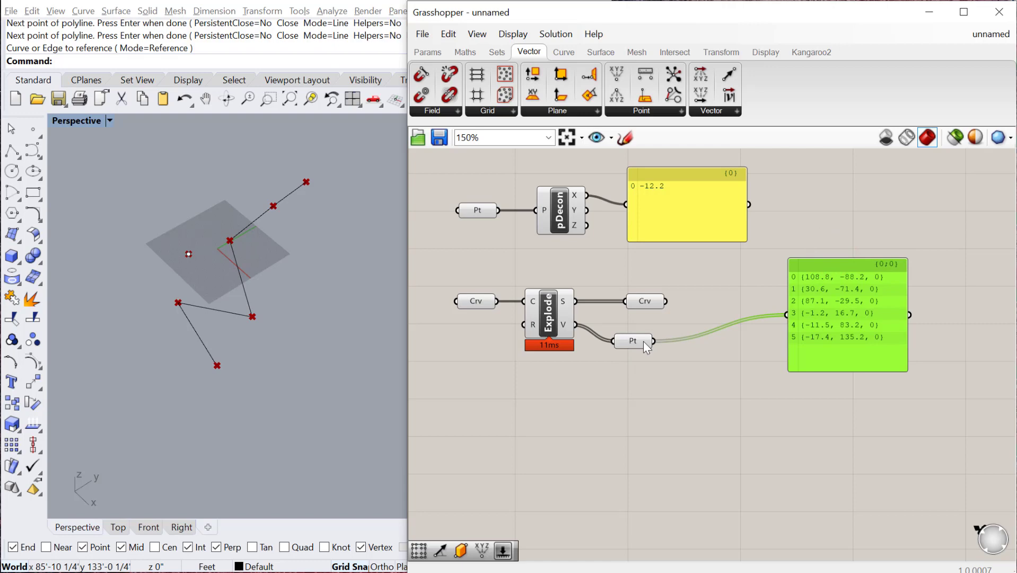
left_click_drag(646, 347, 650, 342)
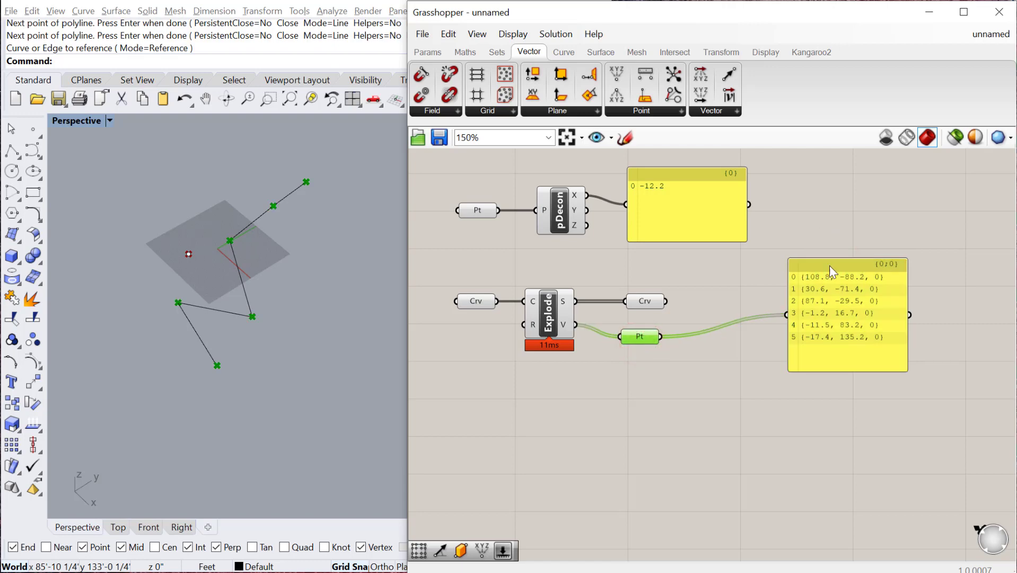
Add a List Item component below the vertices Point parameter and connect the vertices to its list input (L).
left_click_drag(830, 265, 826, 269)
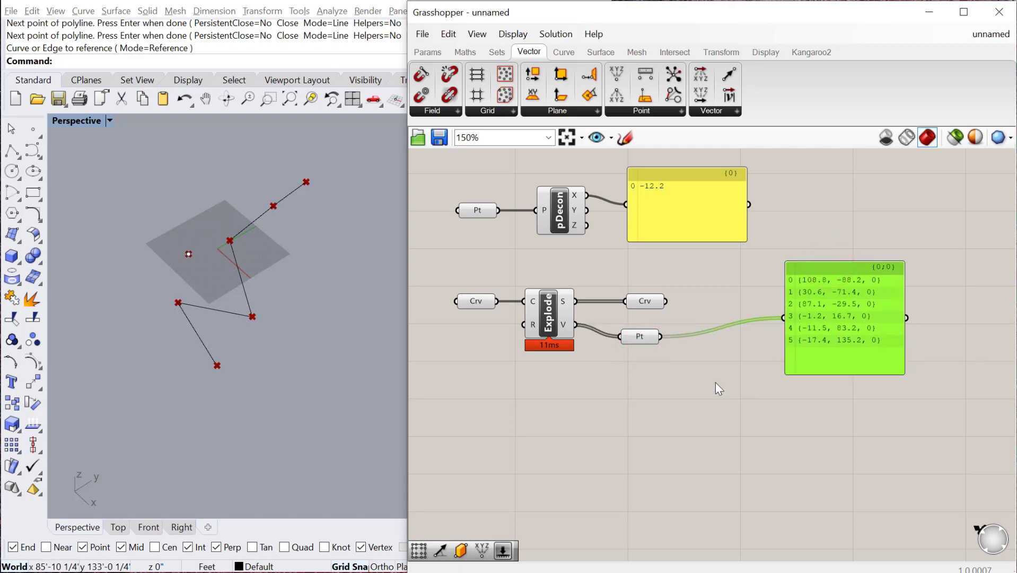
double_click(684, 421)
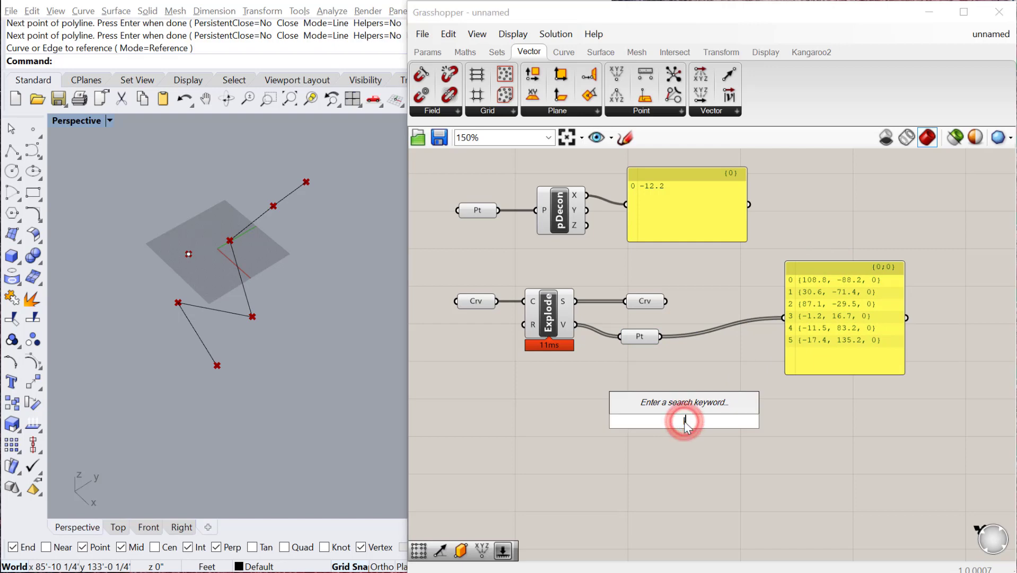
type("listite")
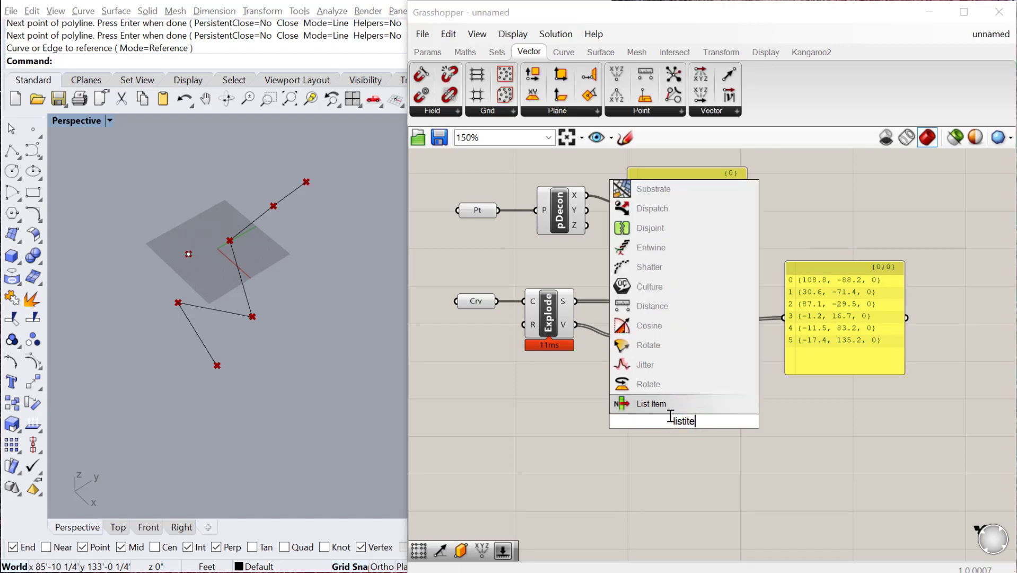
left_click(663, 407)
left_click_drag(678, 421, 737, 397)
left_click_drag(660, 336, 704, 376)
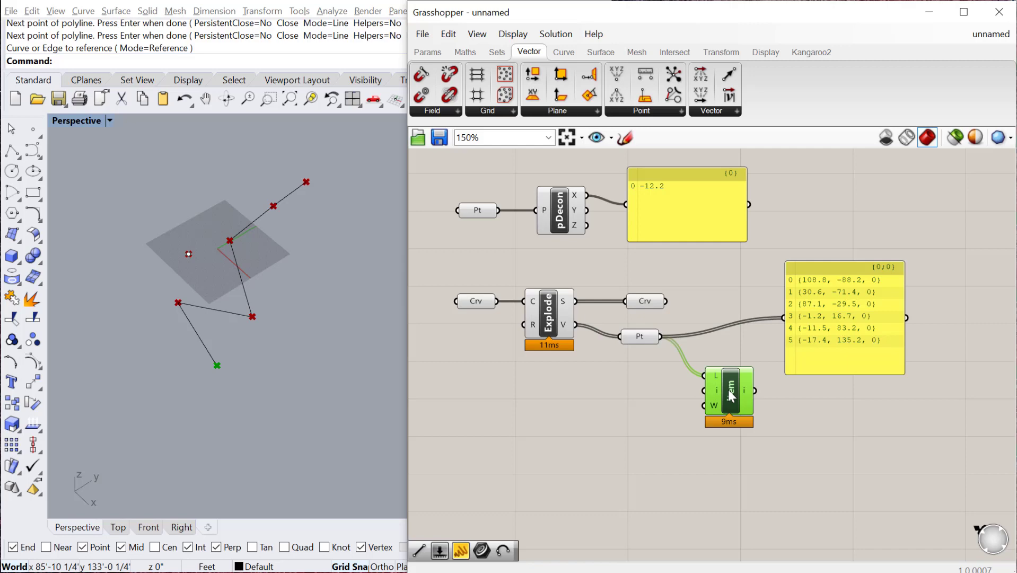
Create a number slider ranging from 0 to 5 and wire it to the List Item's index input (i).
double_click(607, 415)
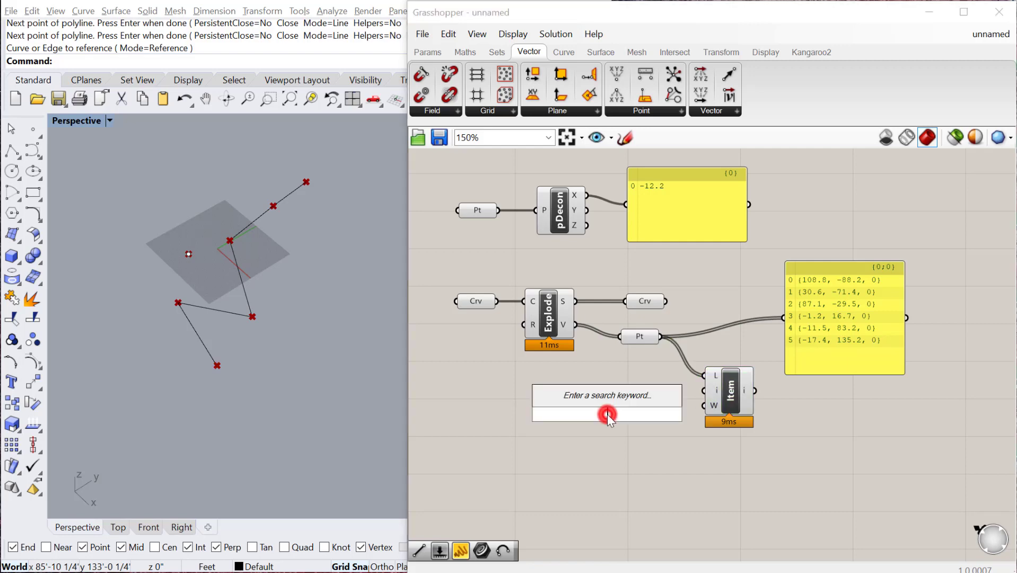
type("0<5")
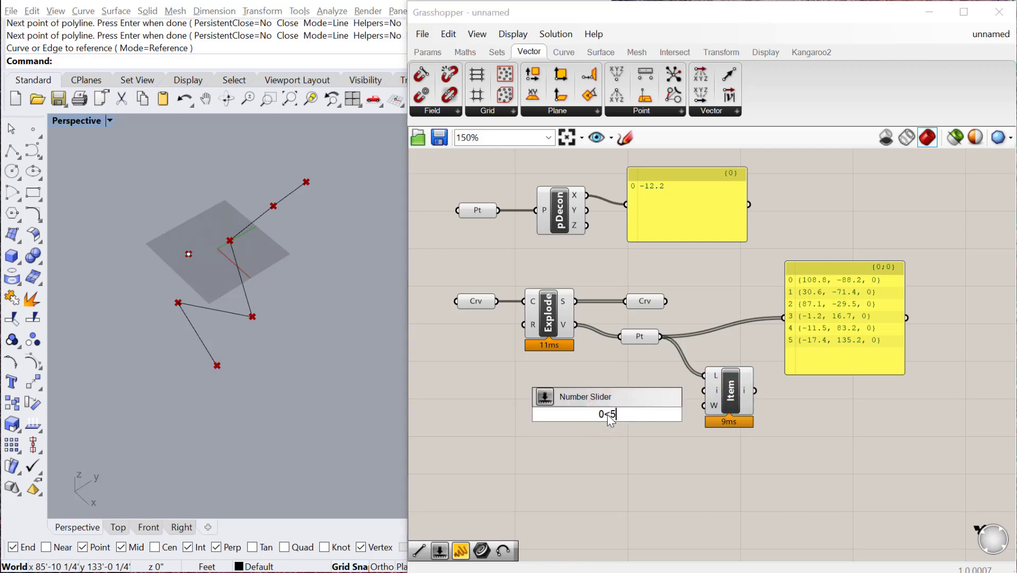
key("Return")
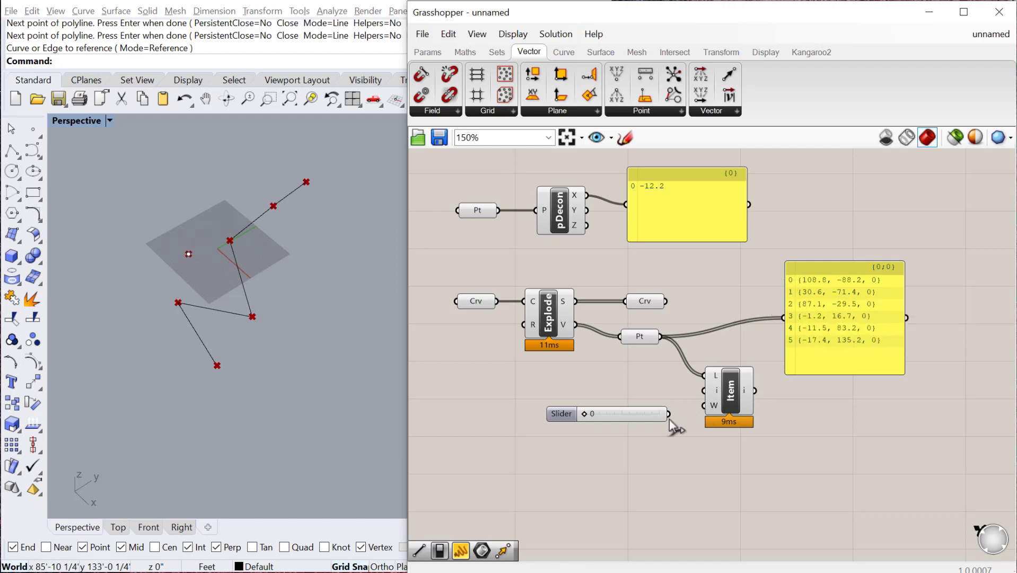
left_click_drag(670, 415, 553, 273)
Turn off the preview of the Explode component and its segments Curve and vertices Point parameters.
left_click_drag(653, 377, 554, 273)
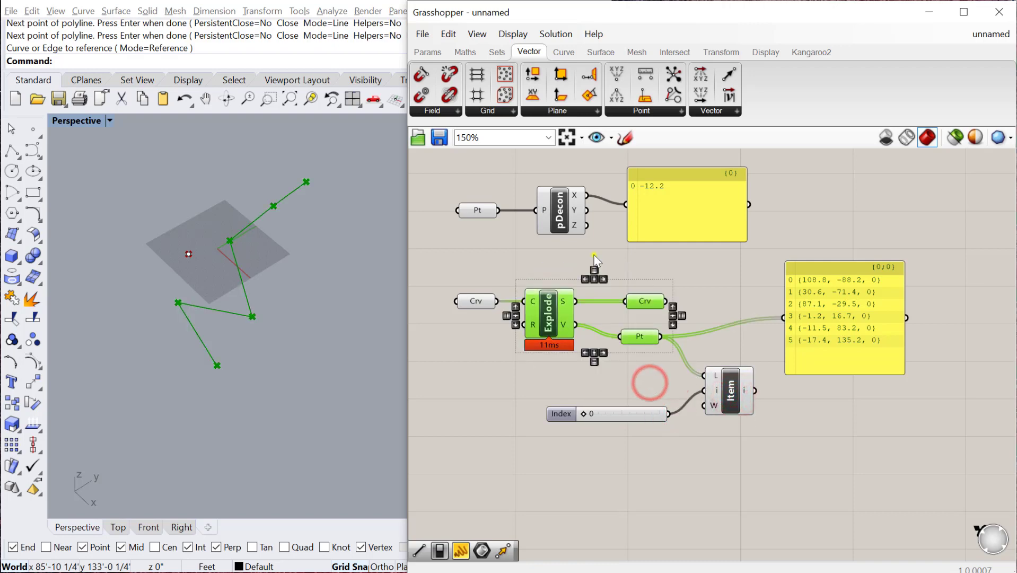
right_click(593, 254)
left_click(623, 279)
left_click(689, 282)
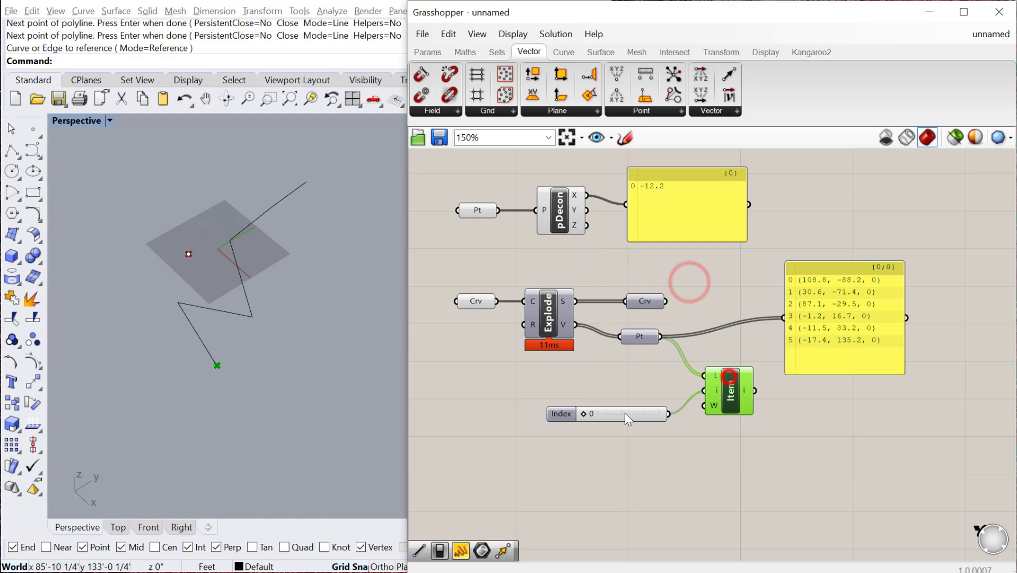
Set the index slider to 3 to pick that vertex, and shift the List Item slightly away from the slider.
left_click(728, 376)
left_click(583, 414)
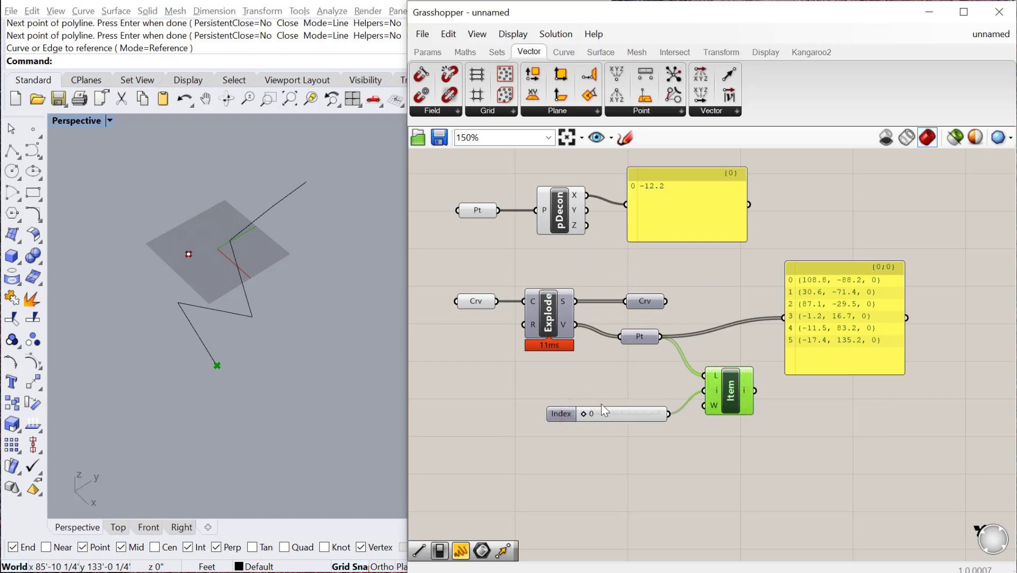
left_click_drag(582, 413, 630, 422)
left_click_drag(714, 406, 722, 408)
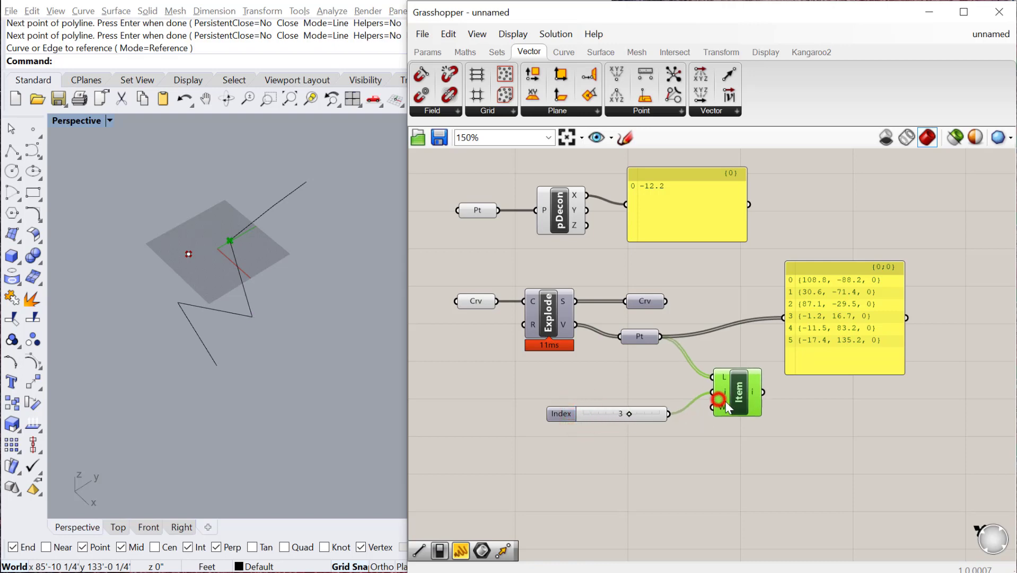
left_click(636, 335)
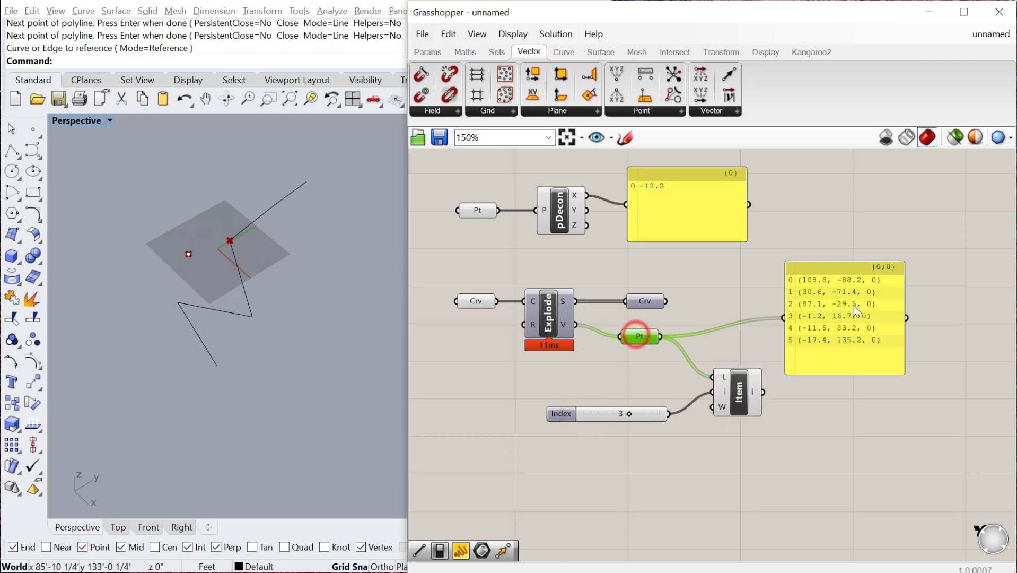
Switch to Rhino and draw a box with the Box command beside the polyline in the Perspective view.
right_click_drag(650, 411, 663, 427)
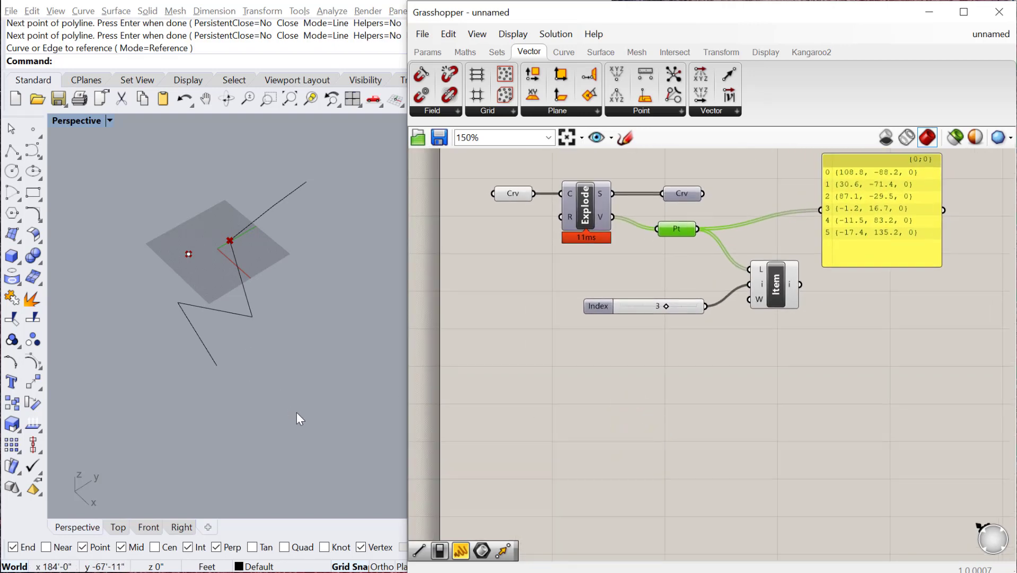
left_click(245, 380)
left_click(267, 370)
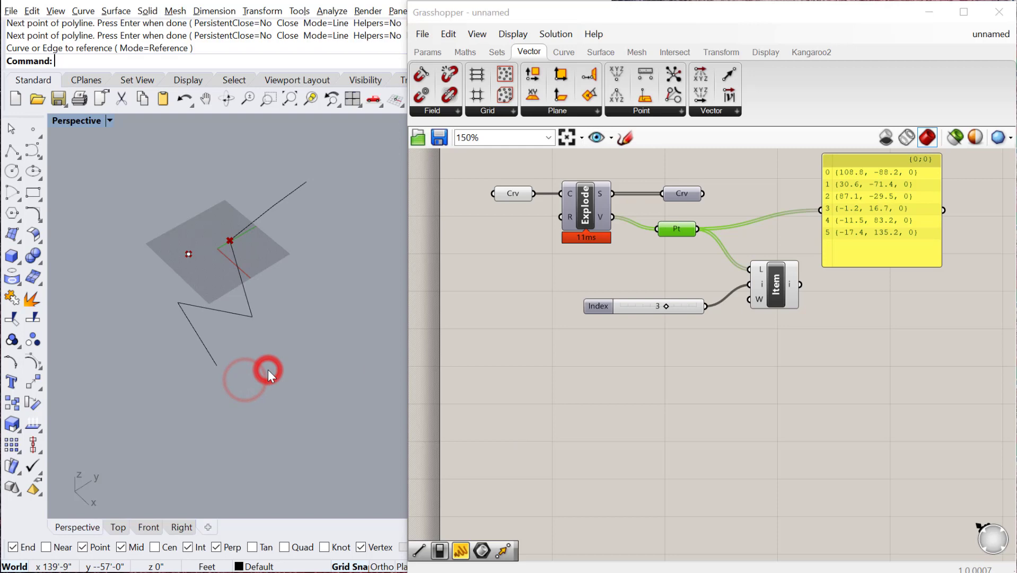
type("Box")
key("Return")
left_click(273, 326)
left_click(274, 384)
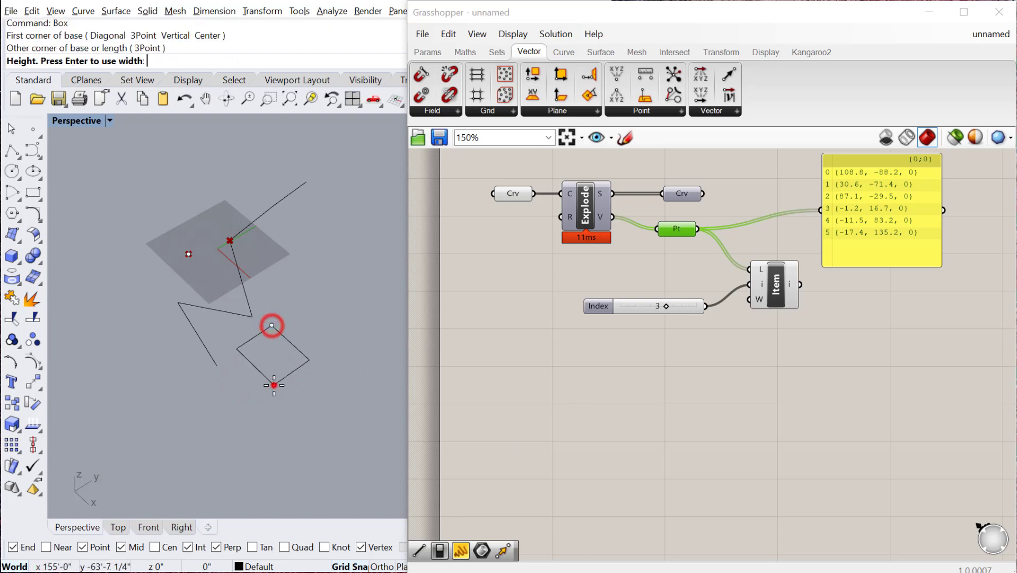
left_click(280, 345)
left_click(301, 325)
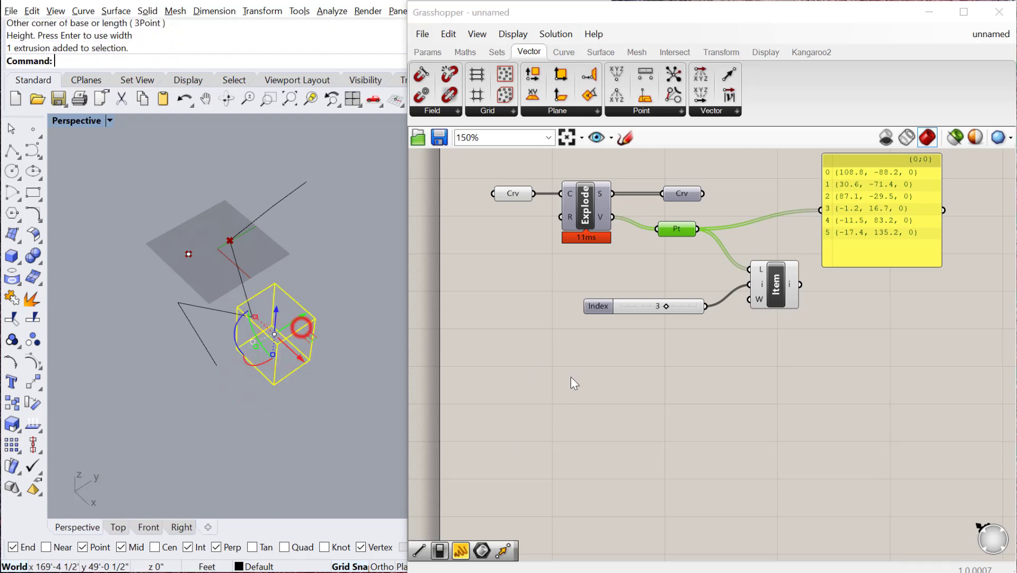
Switch to Grasshopper, add a Brep parameter below the index slider, and reference the Rhino box with Set Multiple Breps.
double_click(571, 377)
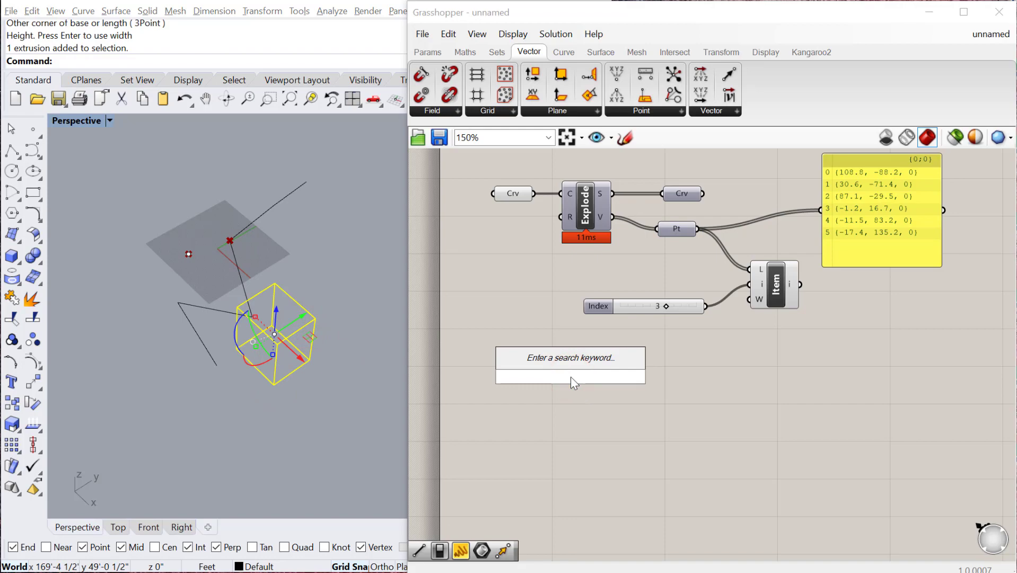
type("brep")
key("Return")
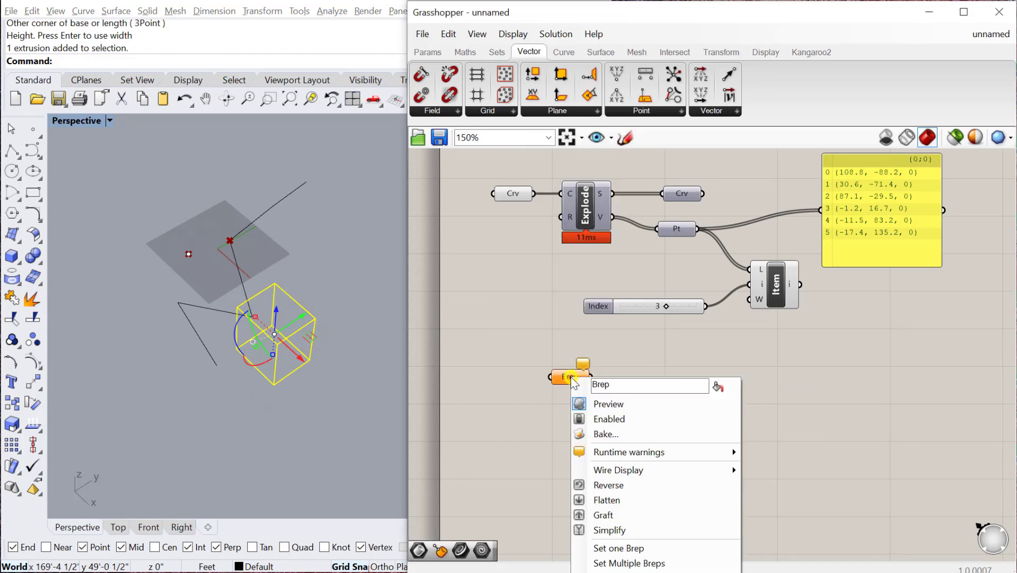
left_click(629, 563)
left_click(288, 338)
key("Return")
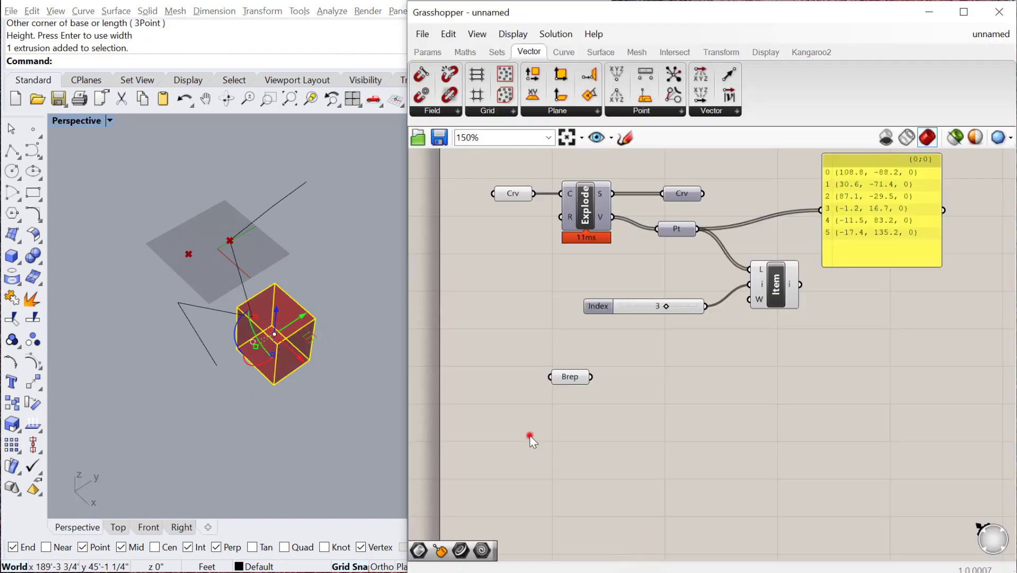
Add a Deconstruct Brep component next to the Brep parameter and connect the box to its input (B).
scroll(615, 377, "up", 2)
left_click(606, 445)
left_click(314, 283)
right_click_drag(281, 398, 280, 318)
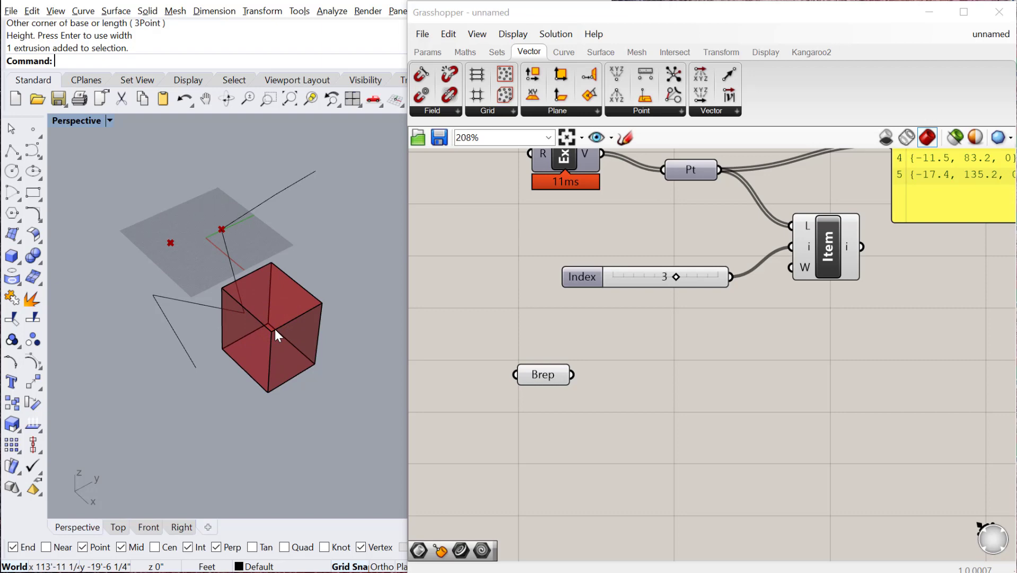
double_click(625, 381)
type("decon")
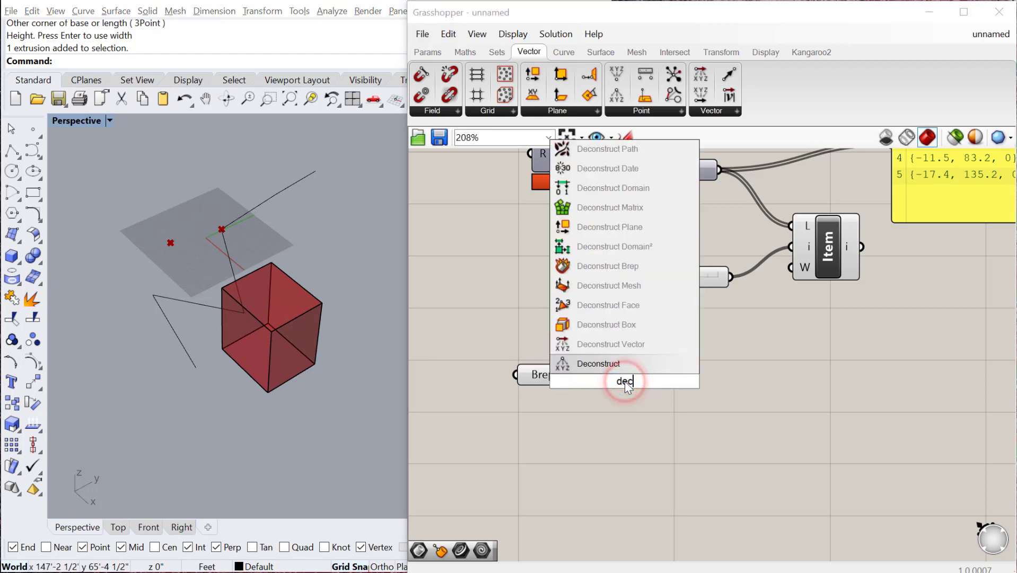
left_click(620, 285)
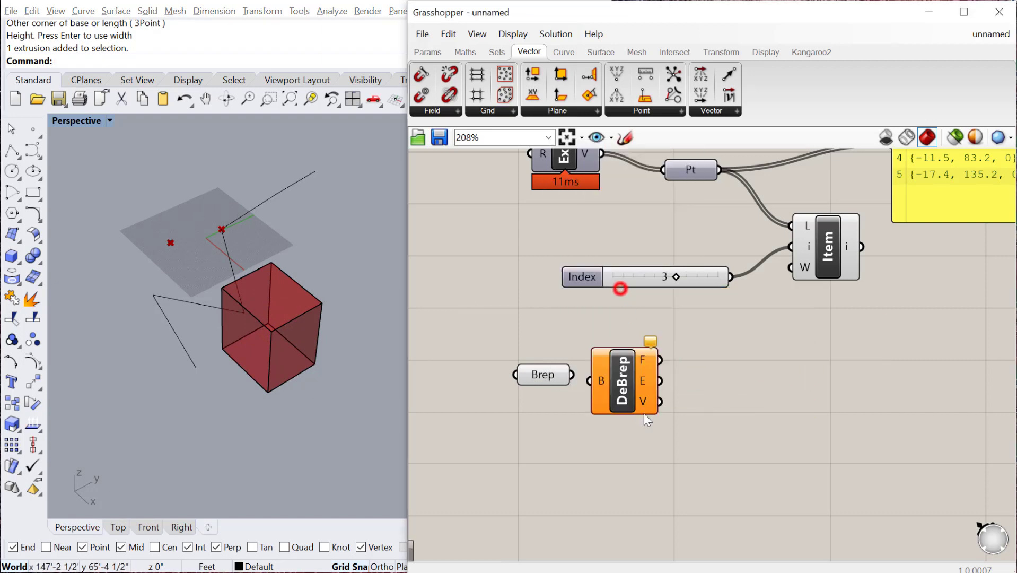
left_click_drag(625, 383, 573, 374)
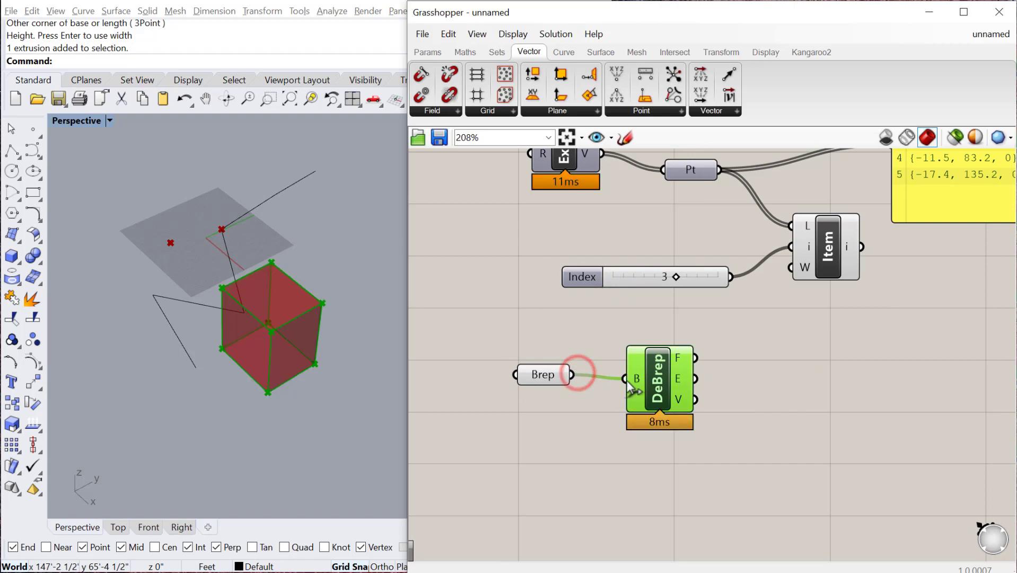
left_click_drag(663, 387, 649, 387)
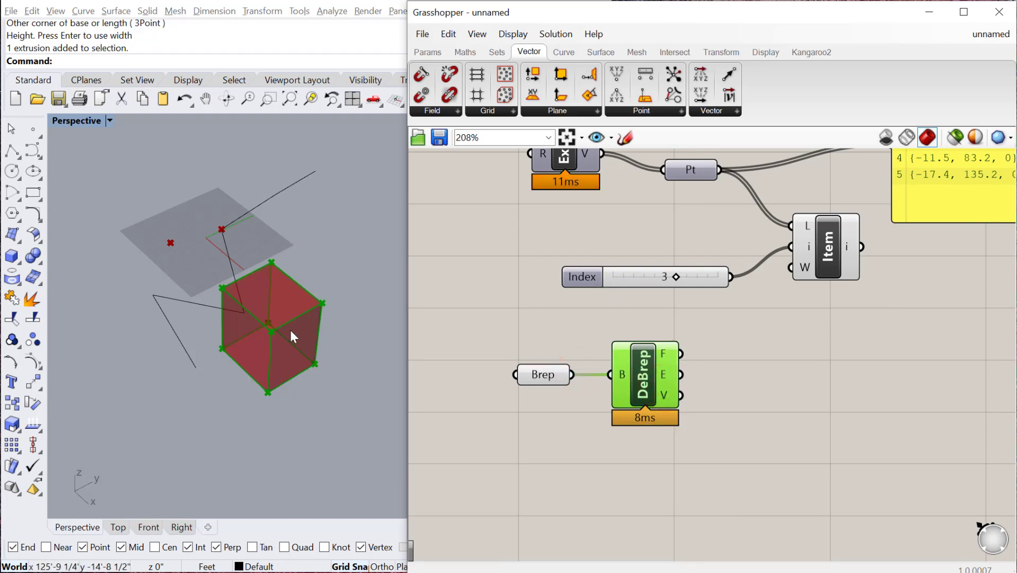
Move the List Item and its index slider below Deconstruct Brep and connect the faces output (F) in place of the vertices.
scroll(792, 420, "down", 2)
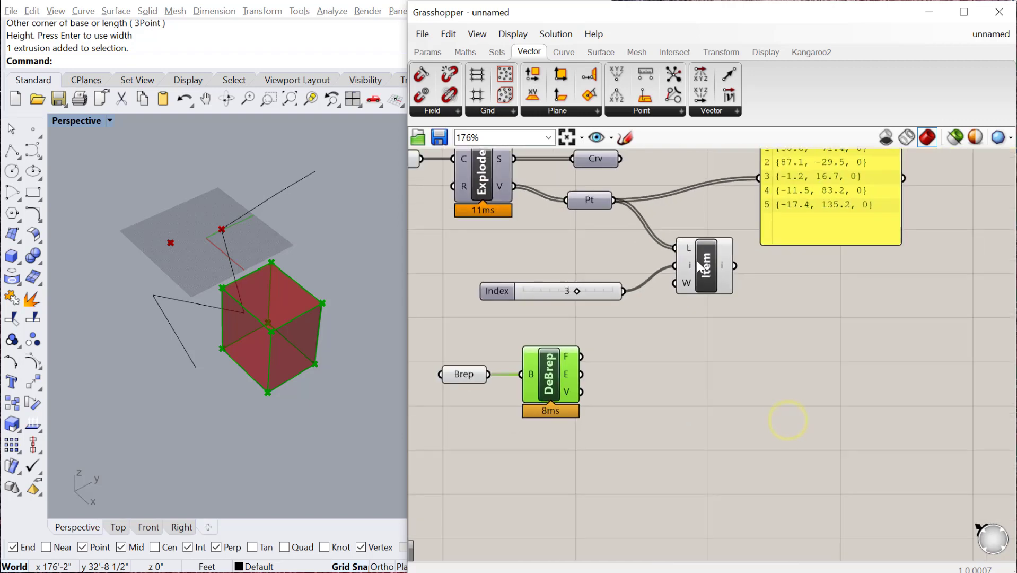
left_click(698, 260)
left_click_drag(745, 329, 561, 278)
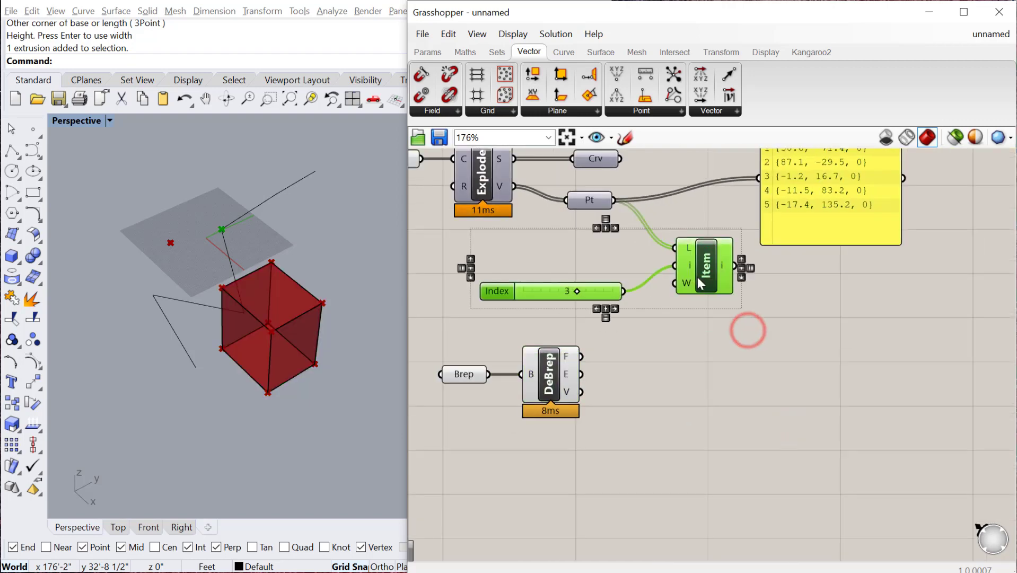
left_click_drag(698, 277, 715, 483)
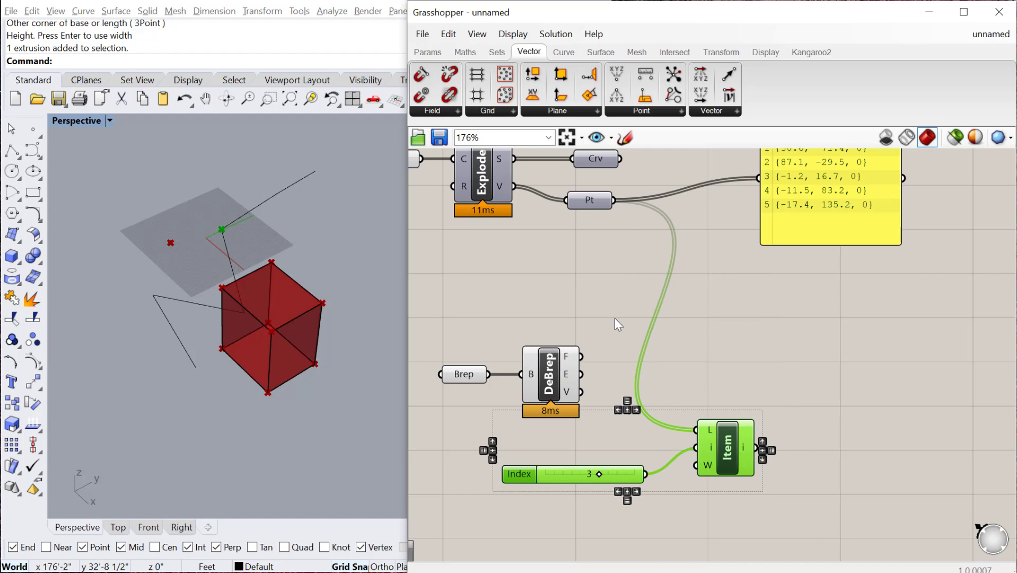
left_click_drag(581, 356, 728, 437)
left_click(688, 348)
Turn off the preview of the Deconstruct Brep component.
left_click_drag(605, 441, 558, 290)
right_click(558, 290)
left_click(578, 311)
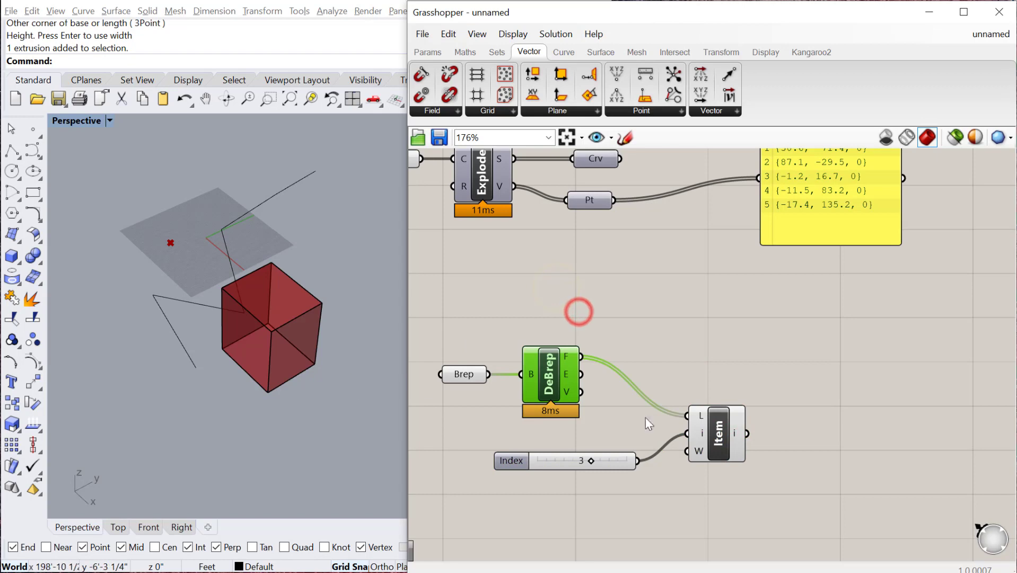
Set the index slider to 0 to pick the box's first face, and nudge Deconstruct Brep slightly away from the Brep parameter.
left_click(716, 419)
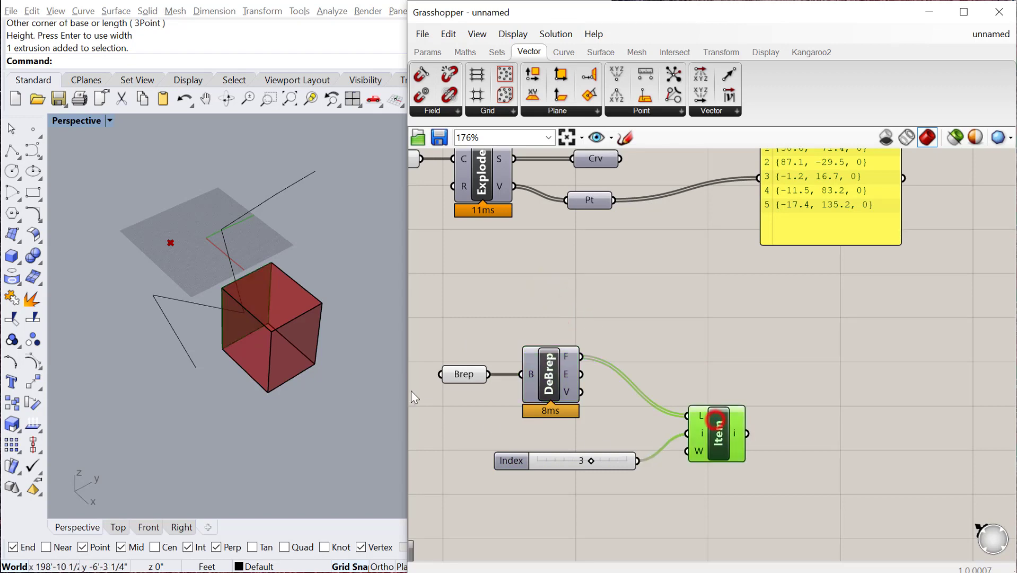
left_click(590, 460)
left_click_drag(581, 463, 528, 466)
right_click_drag(777, 259, 753, 302)
right_click_drag(680, 502, 690, 480)
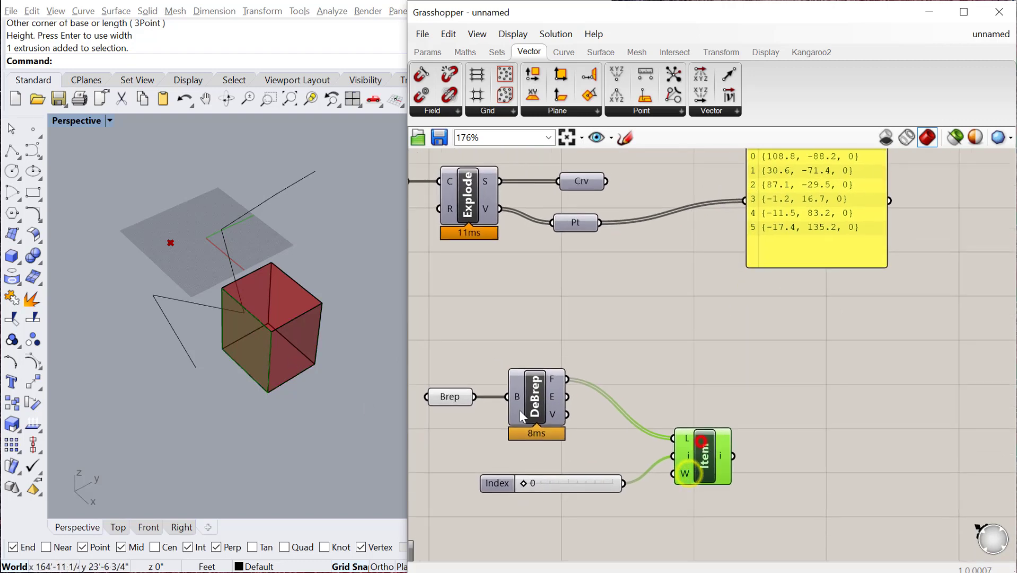
left_click(700, 440)
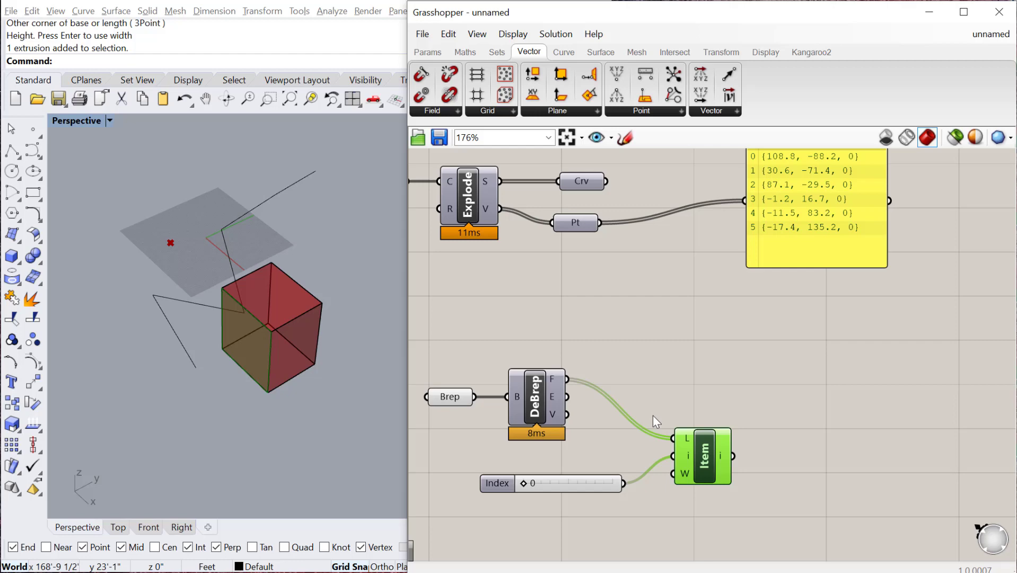
left_click_drag(536, 396, 541, 400)
right_click_drag(619, 359, 629, 359)
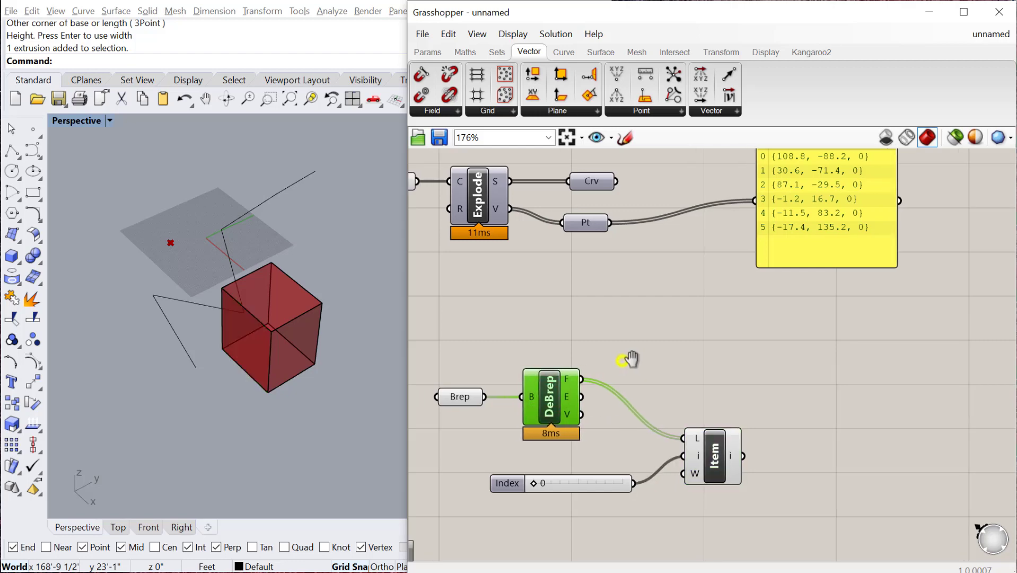